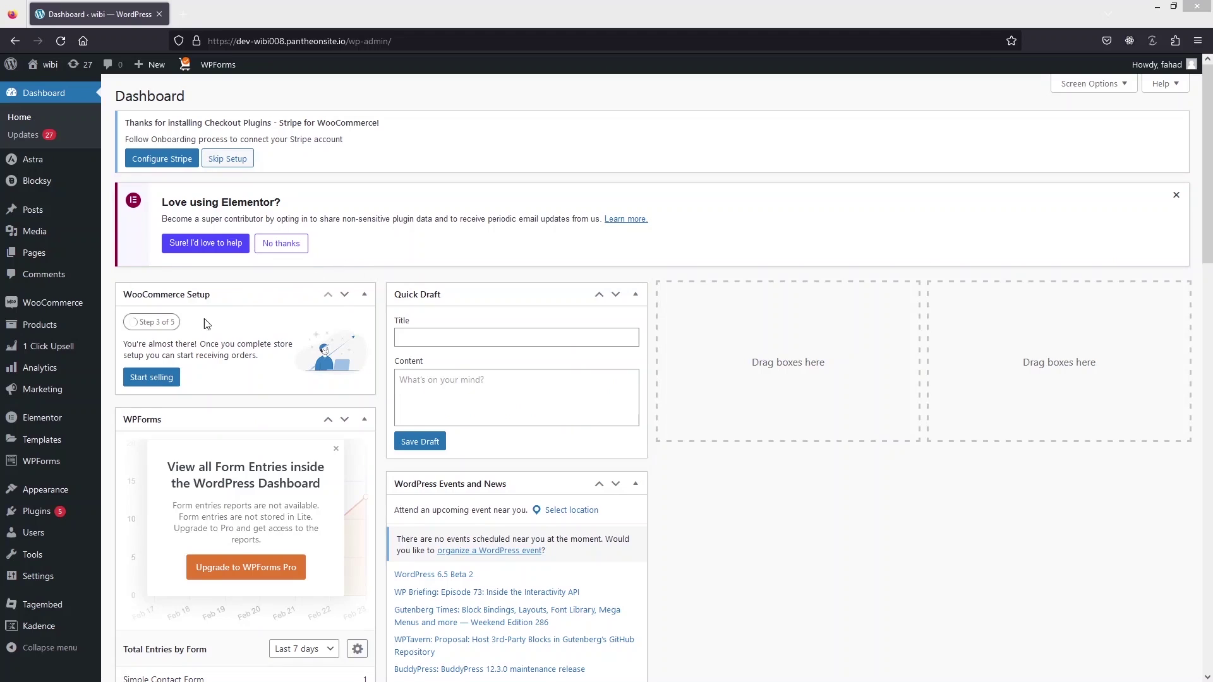
- Search the plugin directory for 'kadence' and confirm Kadence Blocks is already active
mouse_move(46, 517)
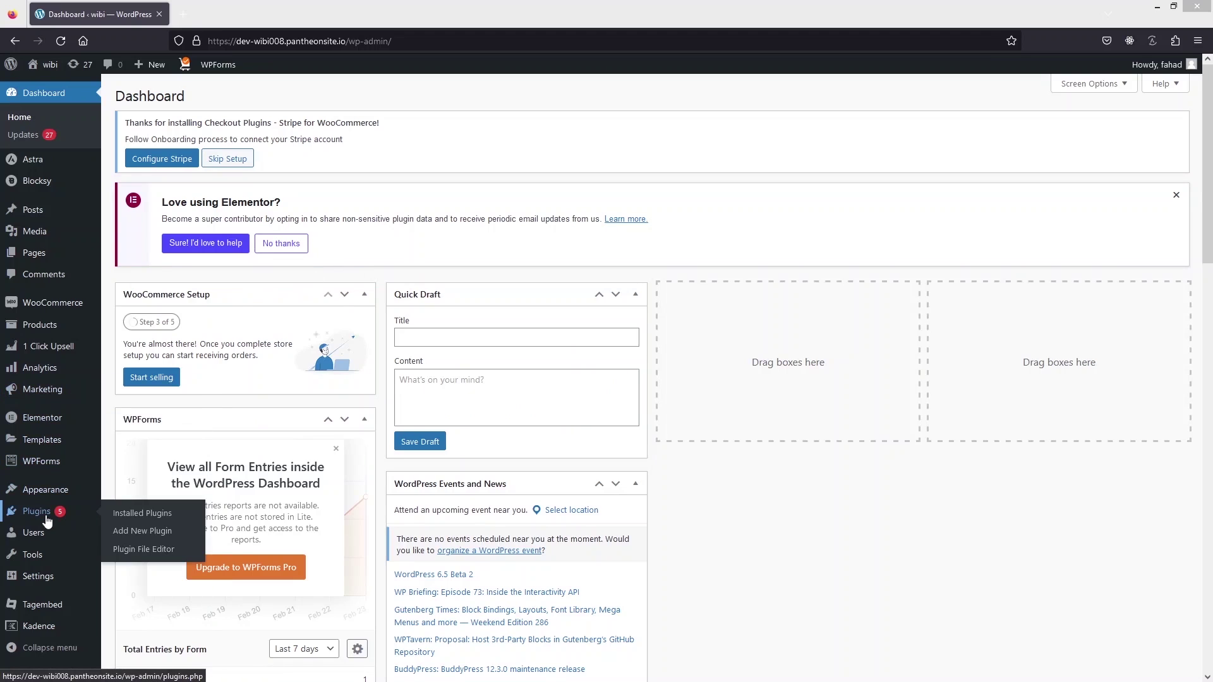
left_click(154, 531)
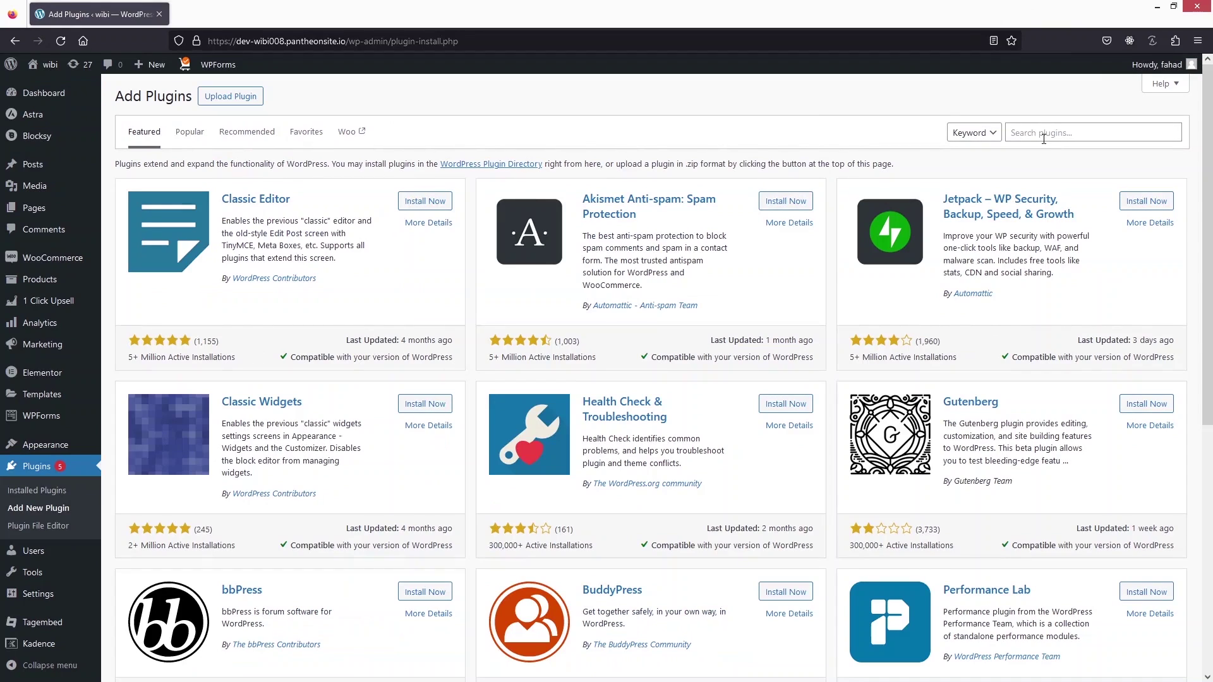
left_click(1044, 133)
type("kadence")
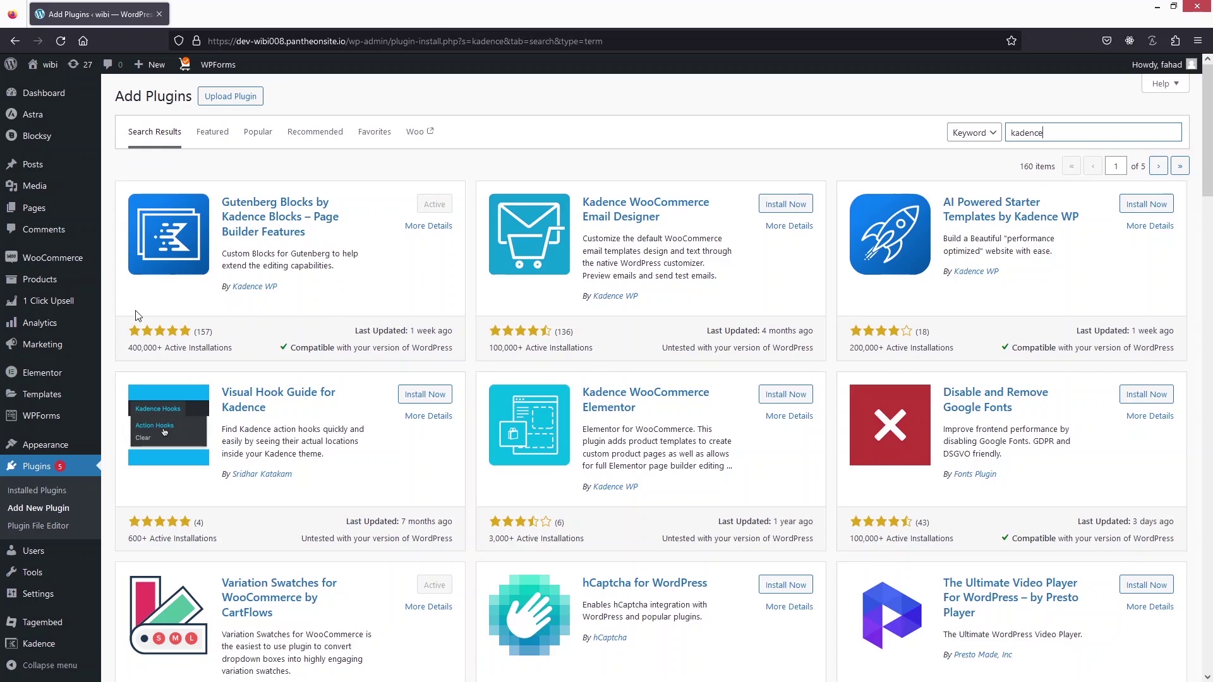
- Open the My account page in the block editor, with its live view in a second tab
mouse_move(54, 215)
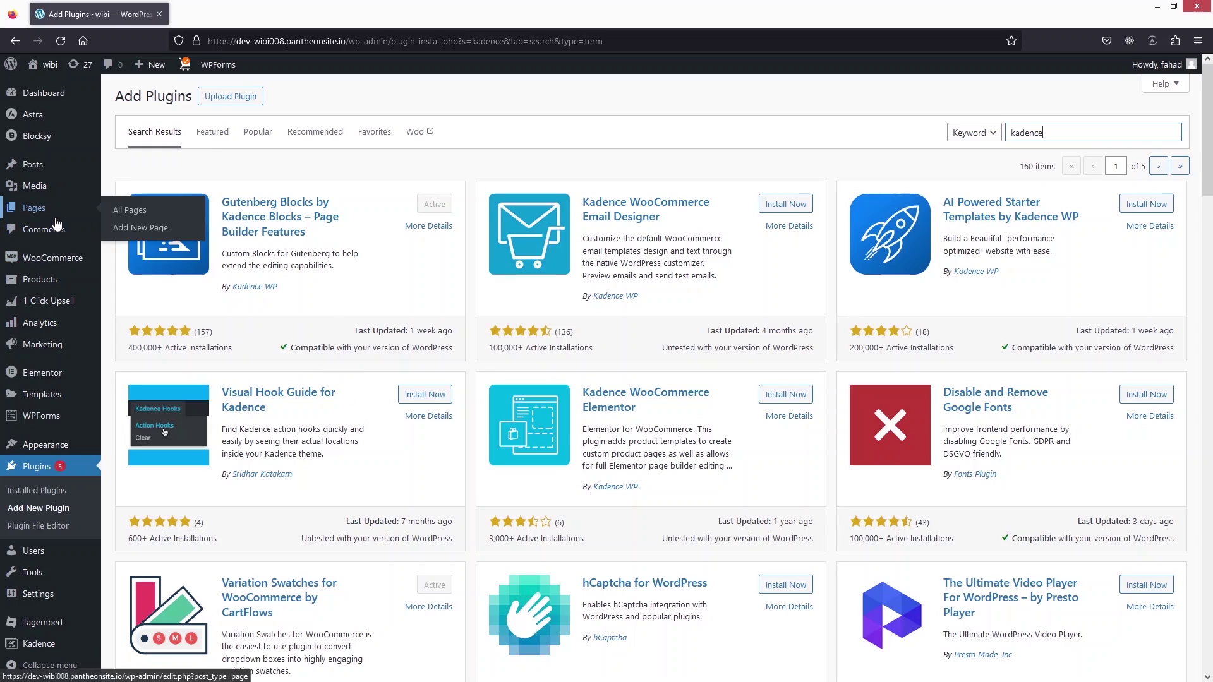
left_click(139, 215)
scroll(658, 596, "down", 10)
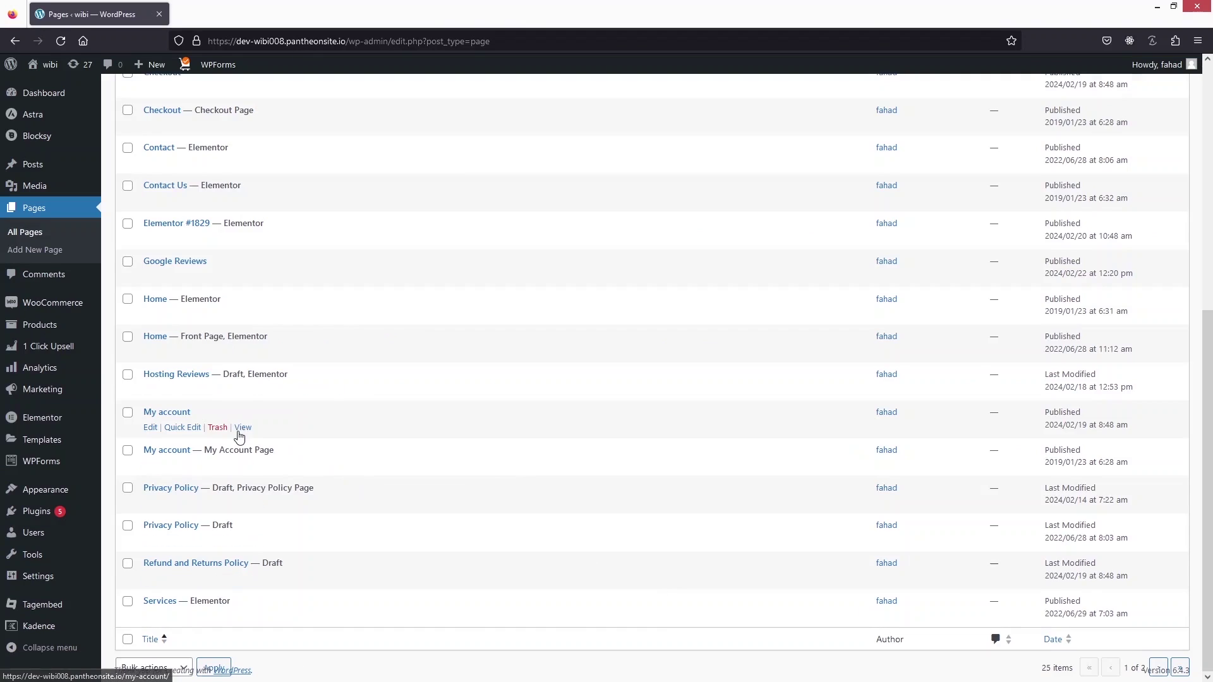
middle_click(243, 429)
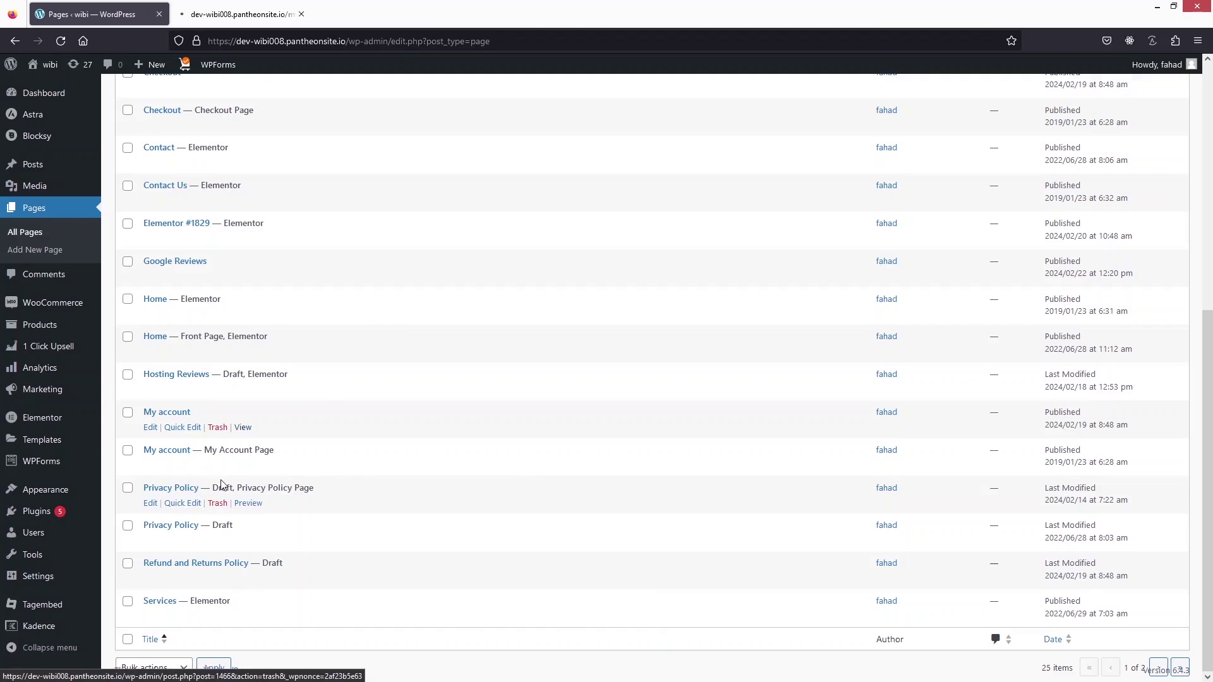
left_click(153, 430)
key("ctrl+Tab")
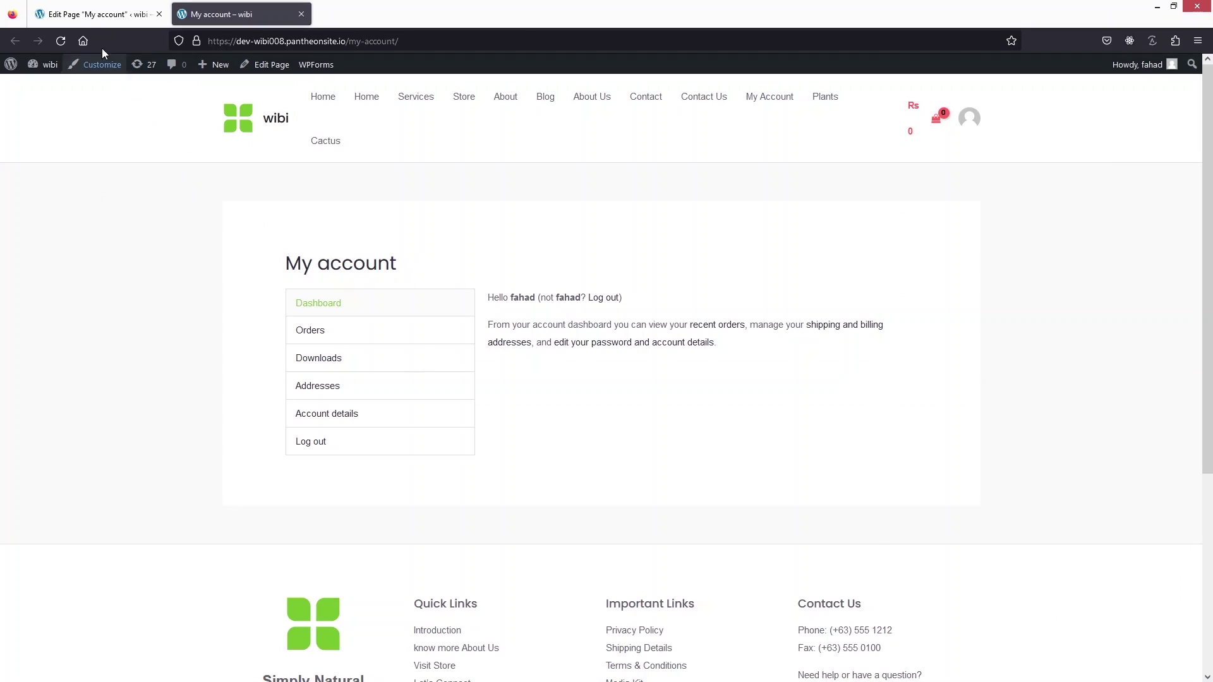
left_click(87, 18)
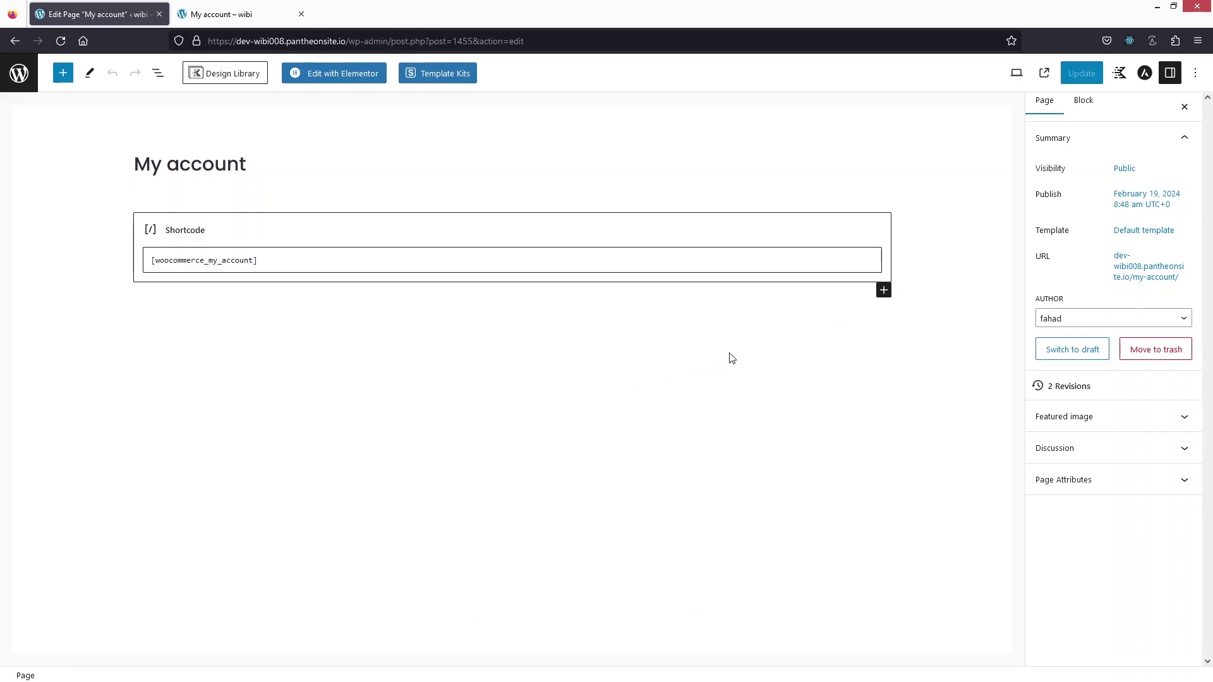
- Insert a four-equal-column Row Layout and drag it above the Shortcode block in List View
left_click(884, 292)
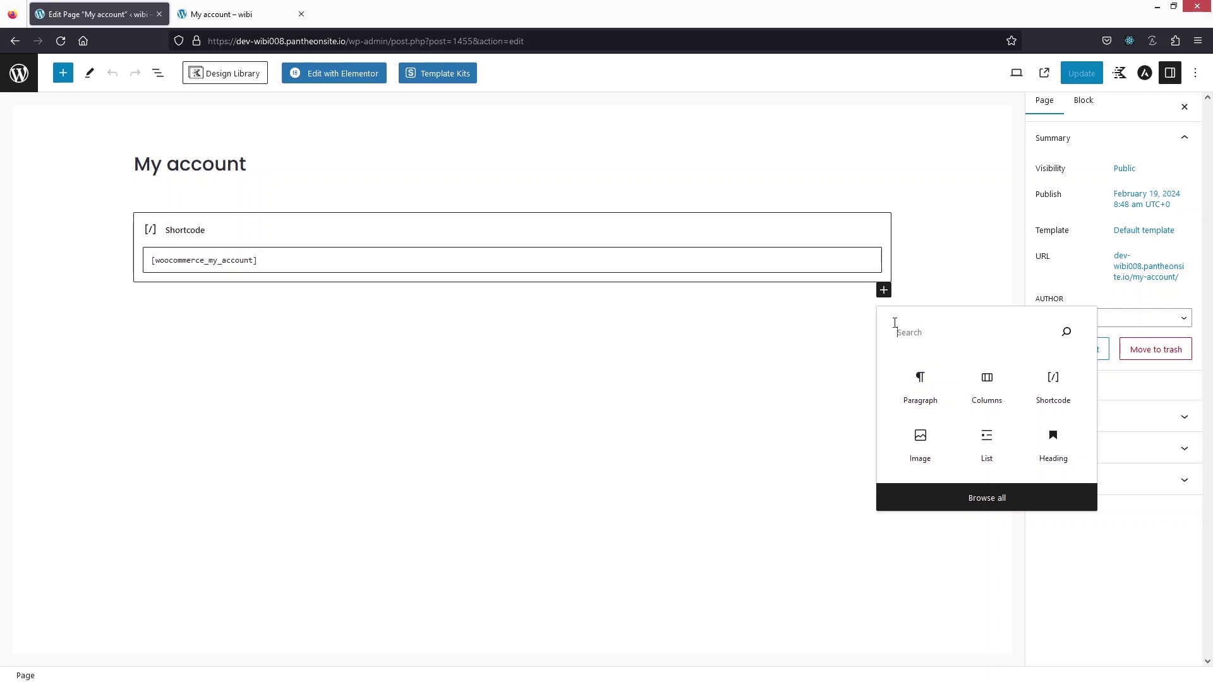
type("row")
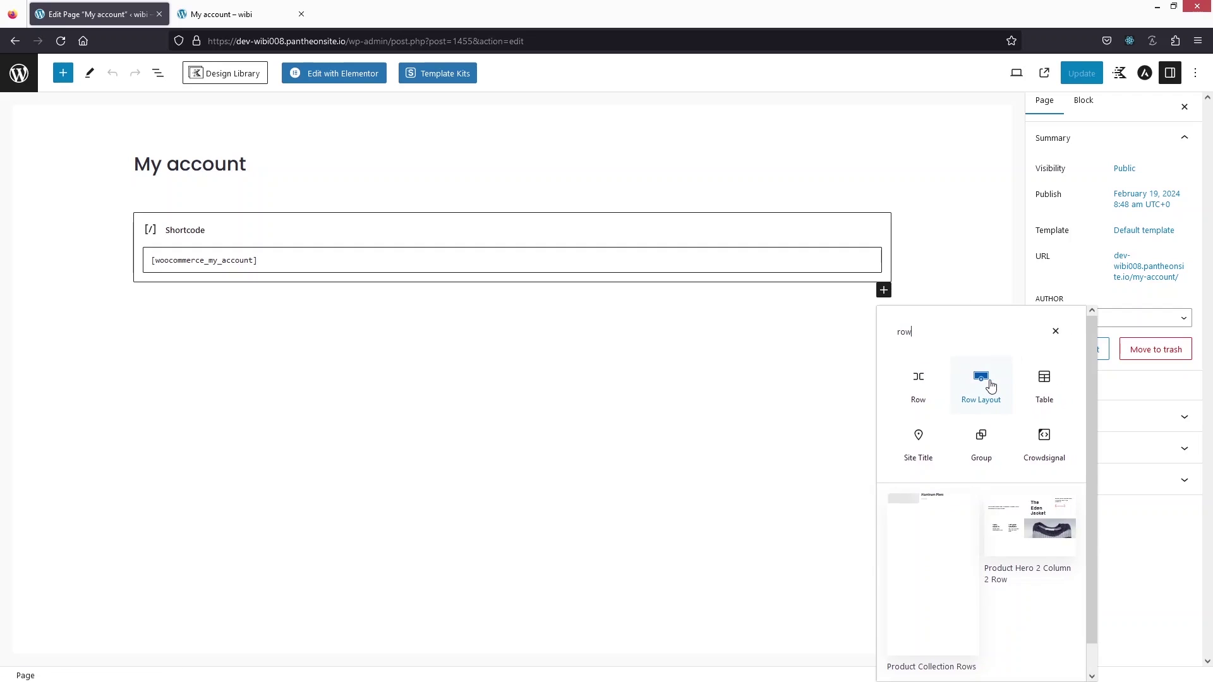
left_click(988, 385)
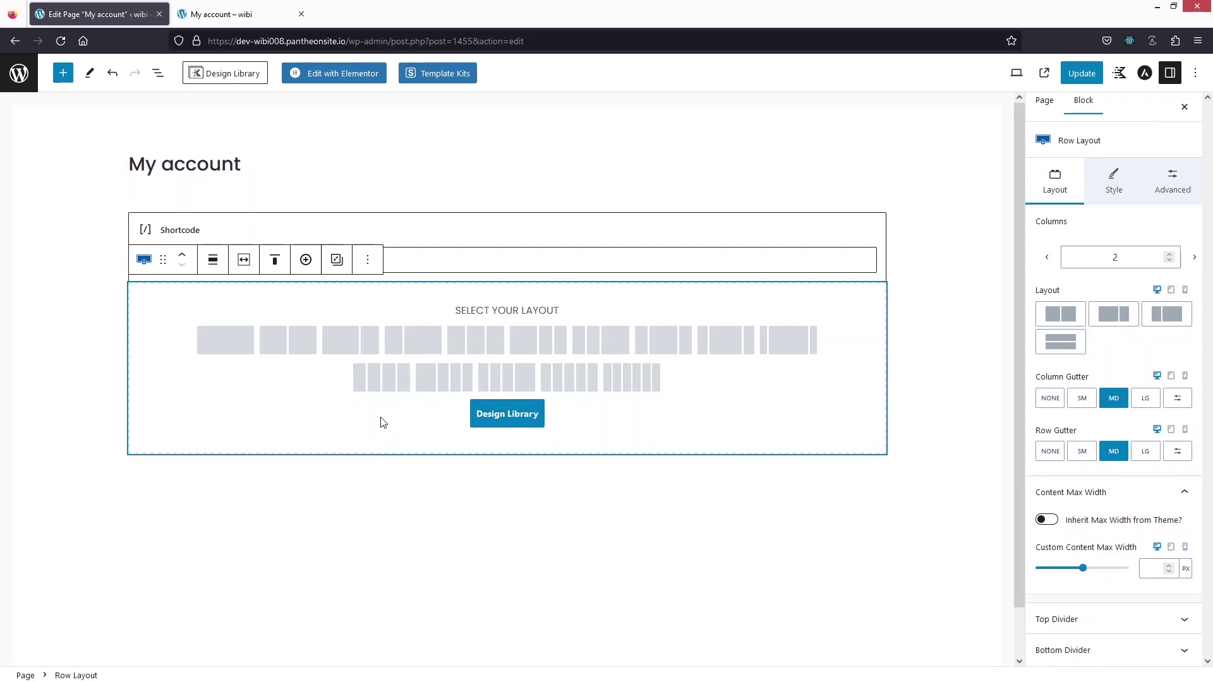
left_click(371, 385)
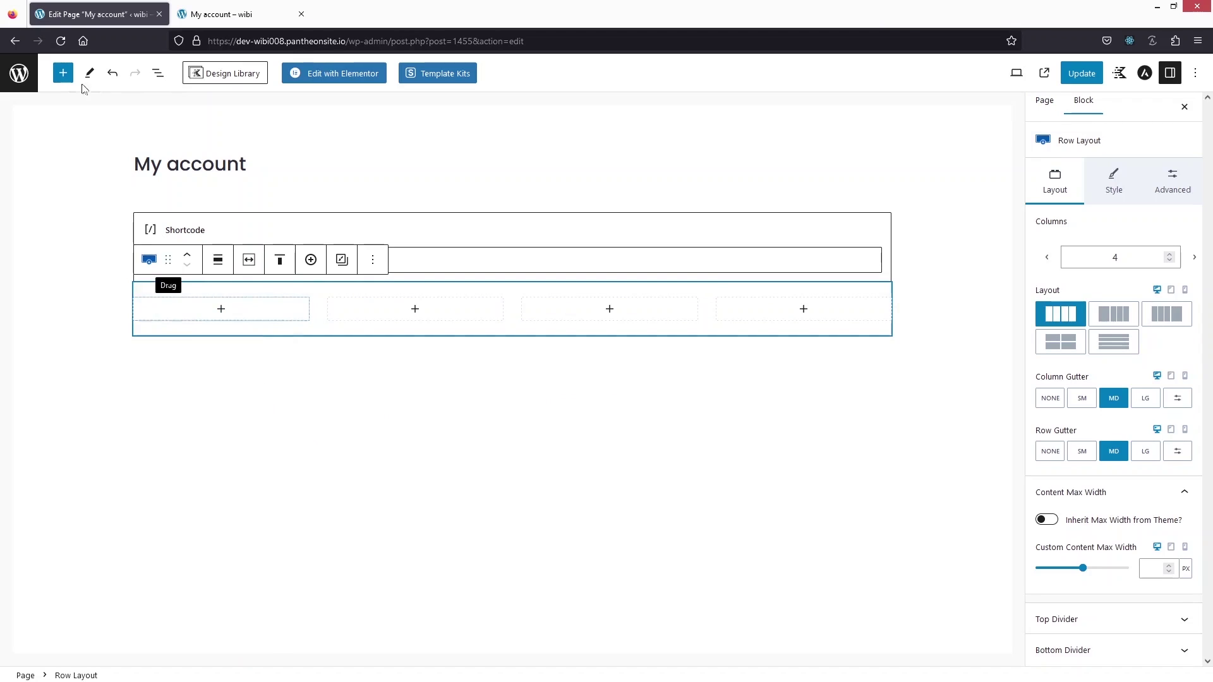
left_click(158, 74)
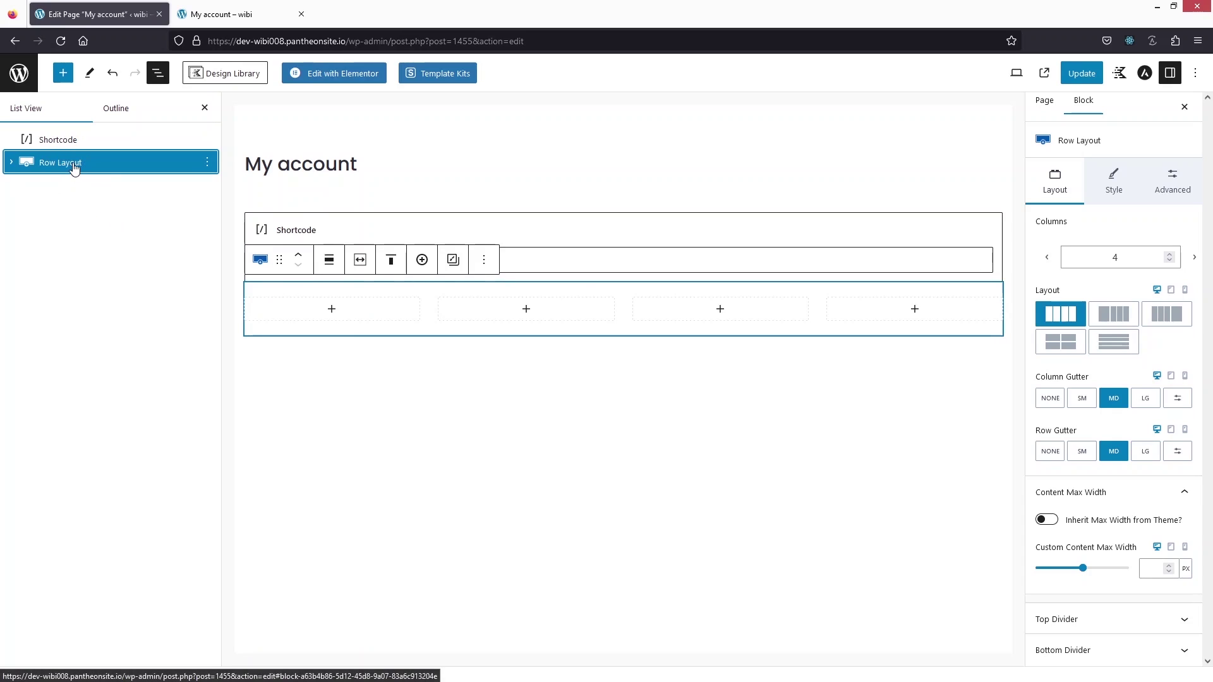
left_click_drag(73, 168, 64, 134)
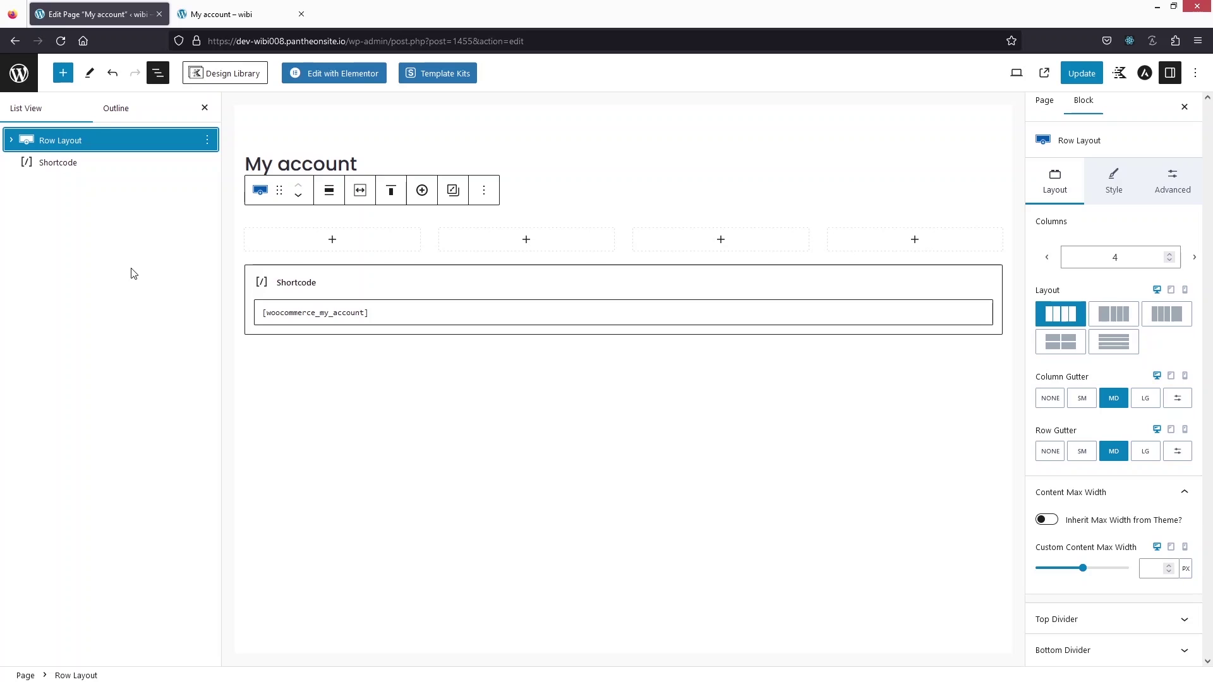
- Insert an Info Box block into each column of the Row Layout
left_click(333, 239)
type("icon")
left_click(340, 398)
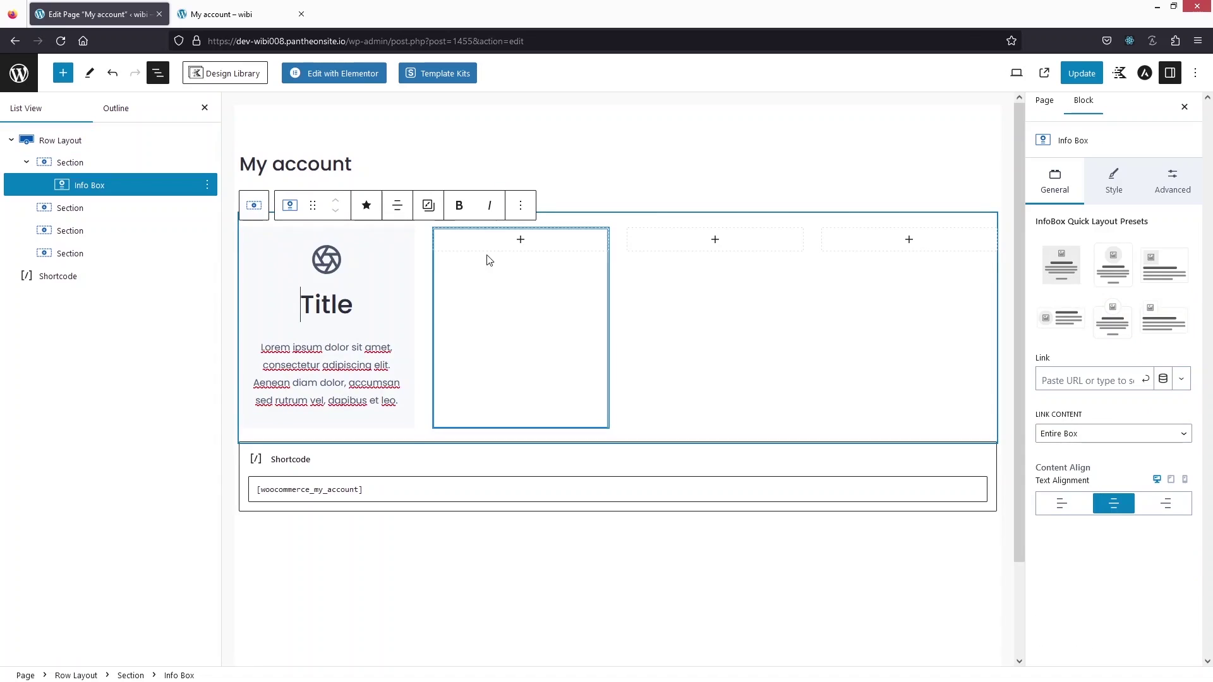
left_click(521, 239)
left_click(454, 395)
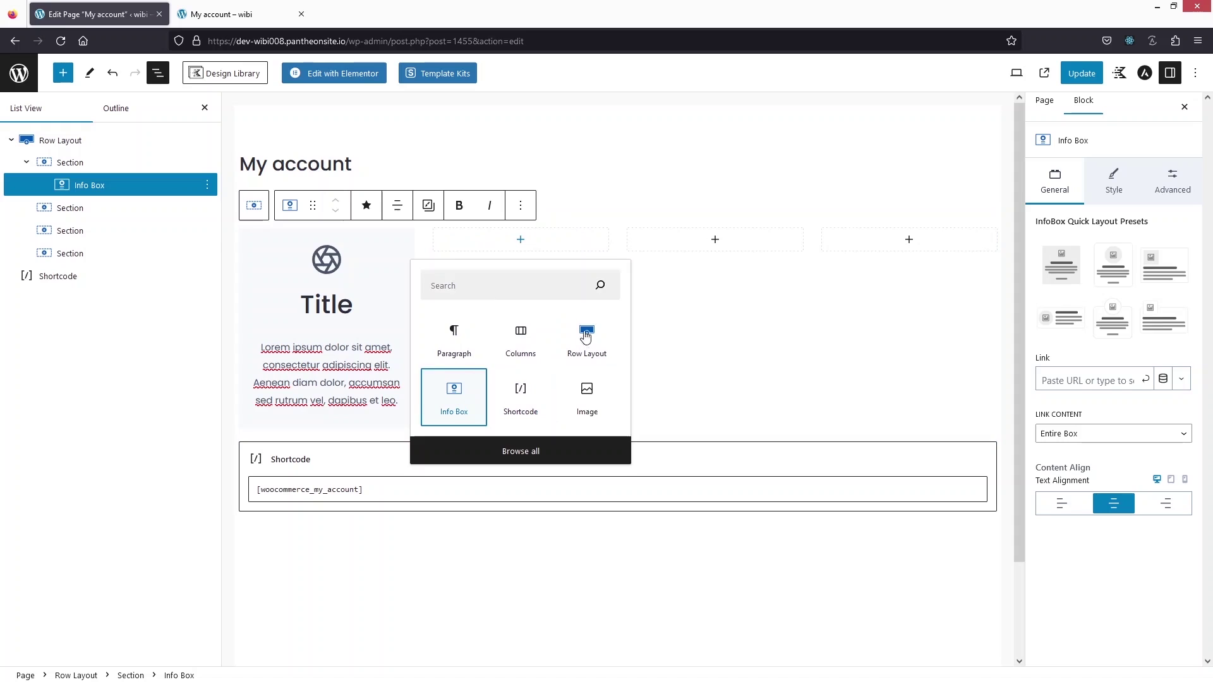
left_click(715, 239)
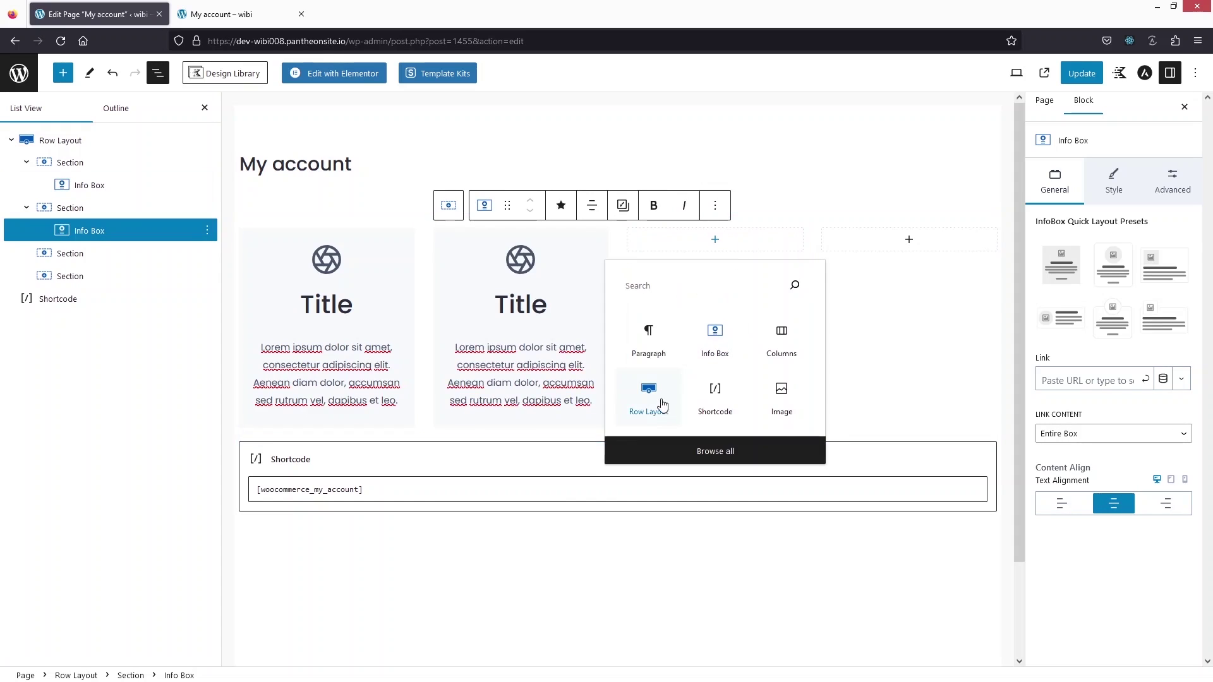
left_click(714, 335)
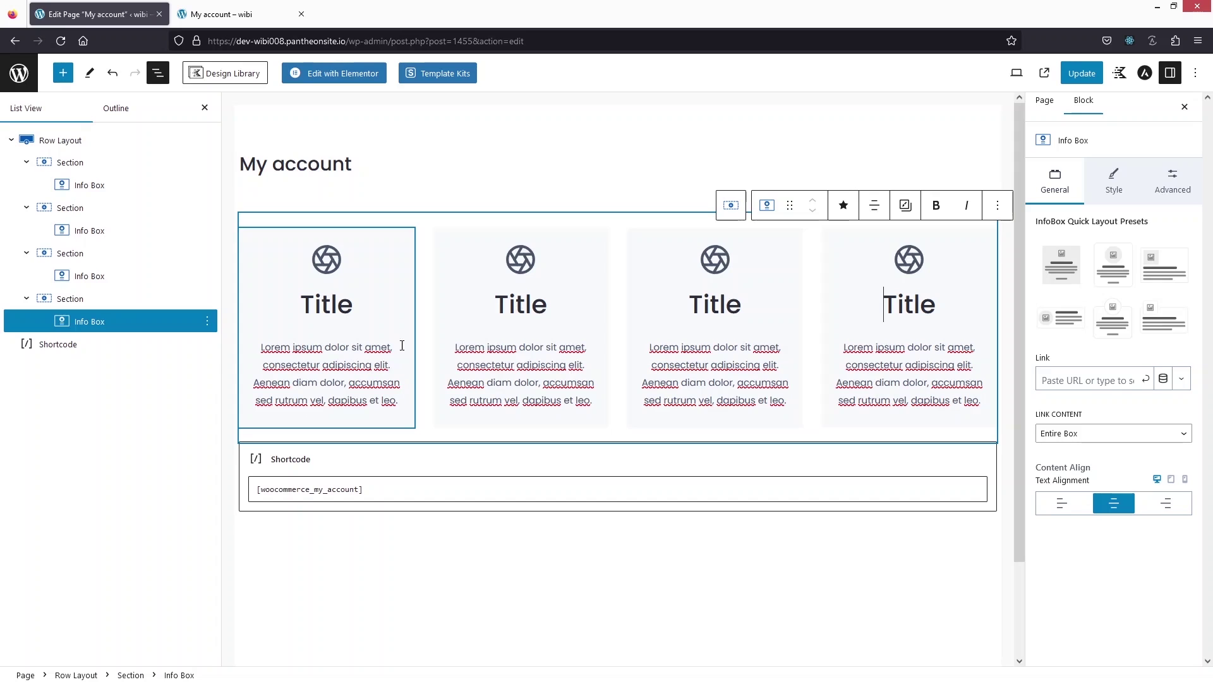
- Switch off the lorem ipsum body text on the Info Boxes, then check the live page
left_click(272, 264)
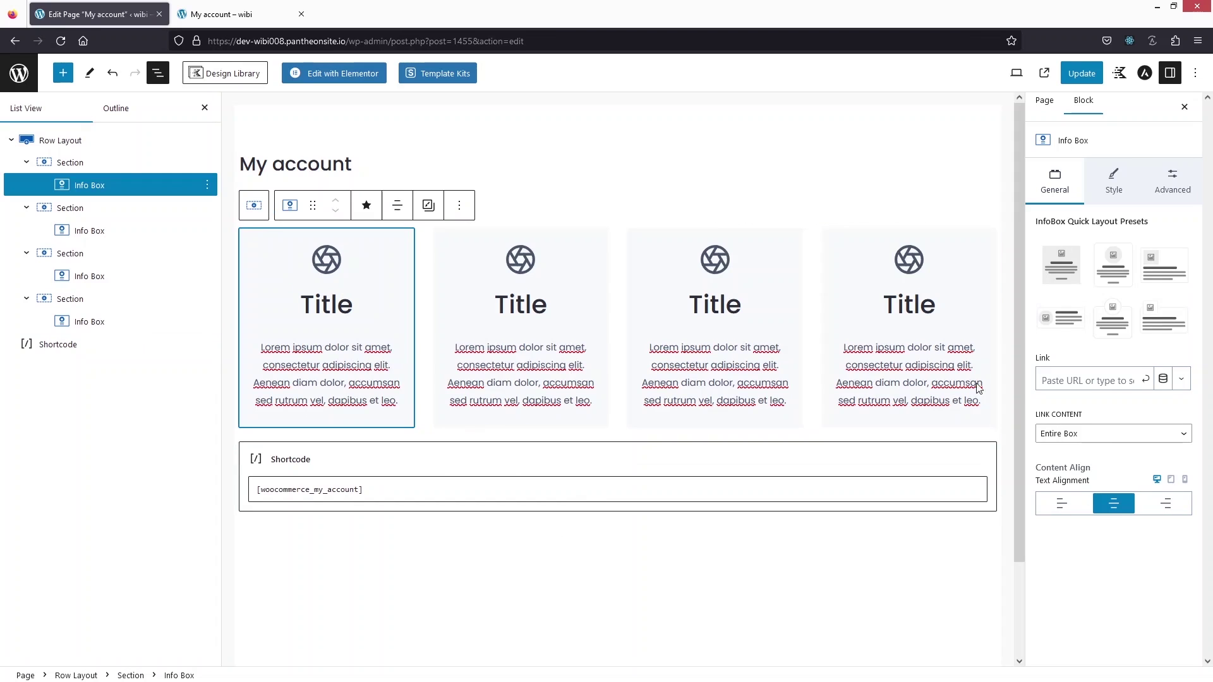
left_click(1114, 175)
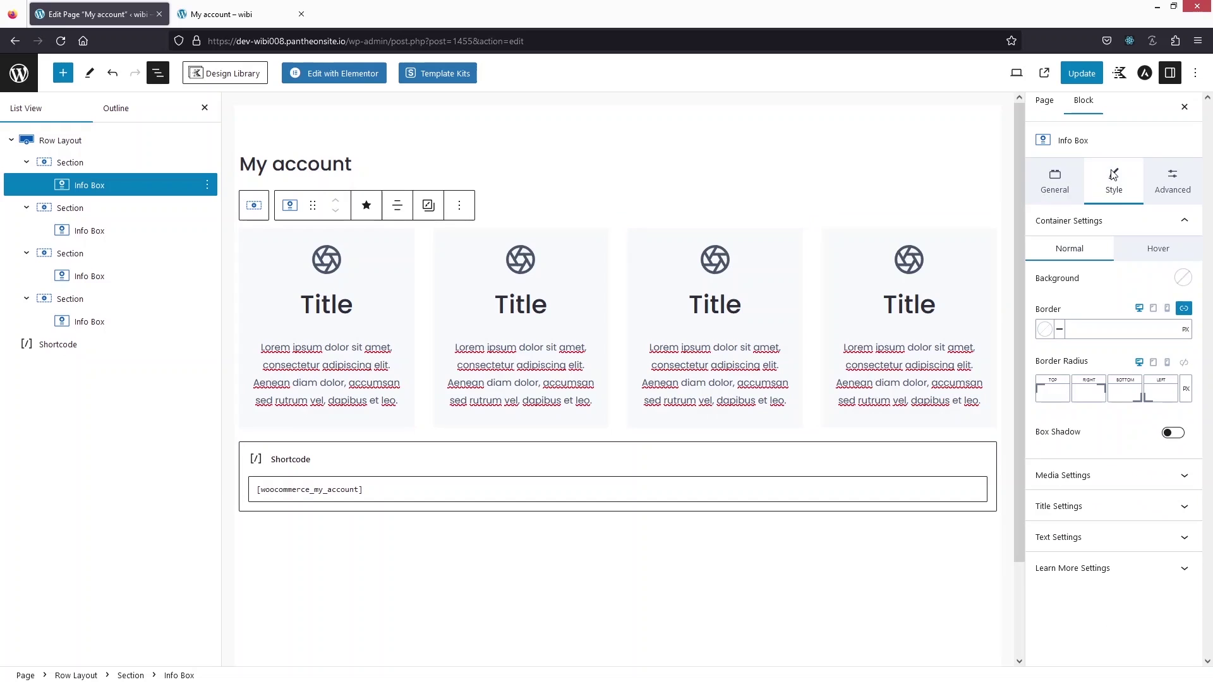
left_click(1183, 542)
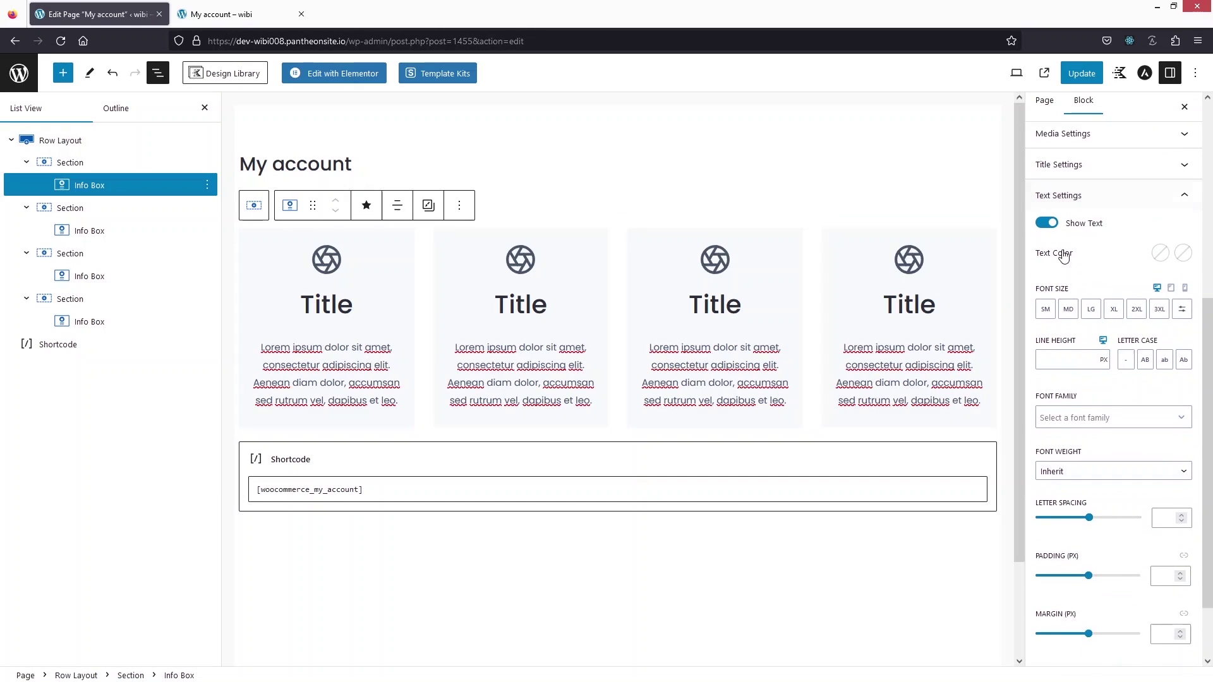
left_click(1045, 223)
left_click(569, 391)
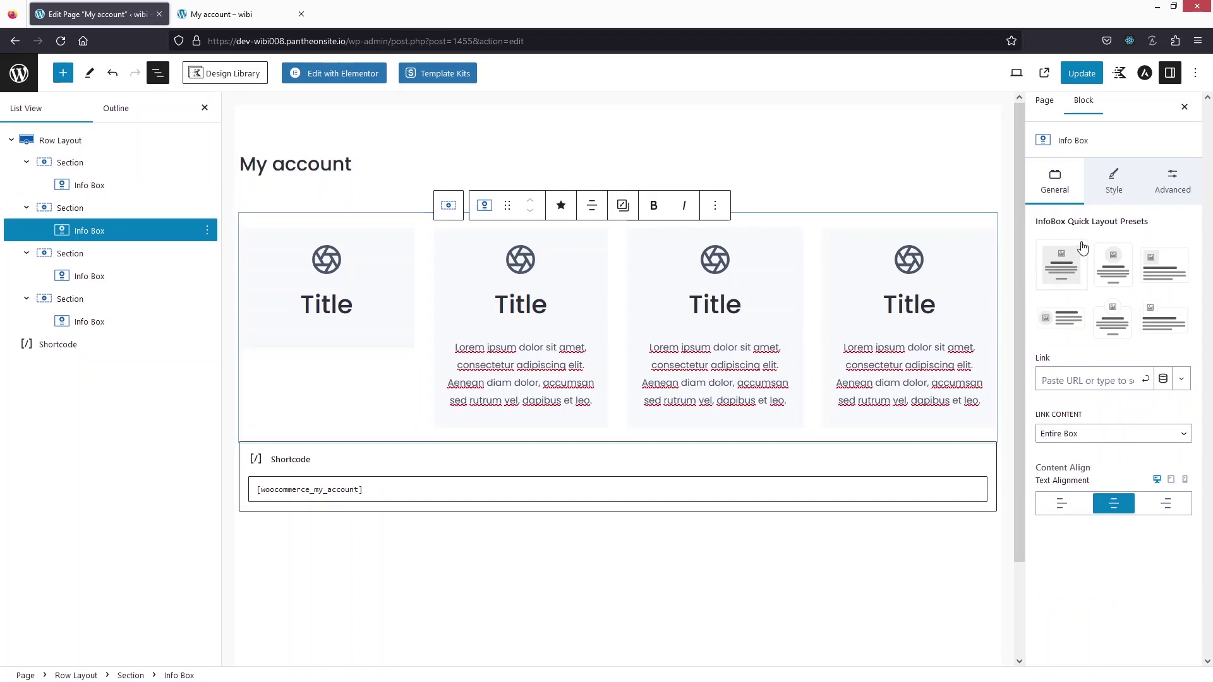
left_click(1112, 185)
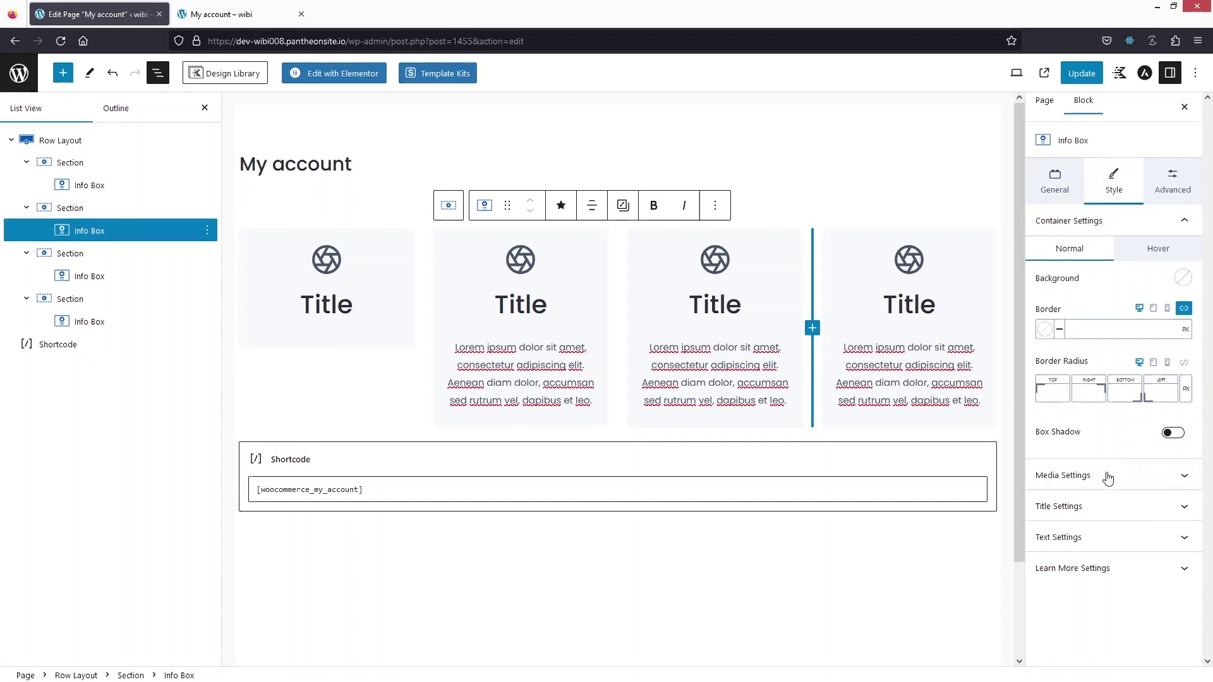
left_click(1105, 537)
left_click(1047, 565)
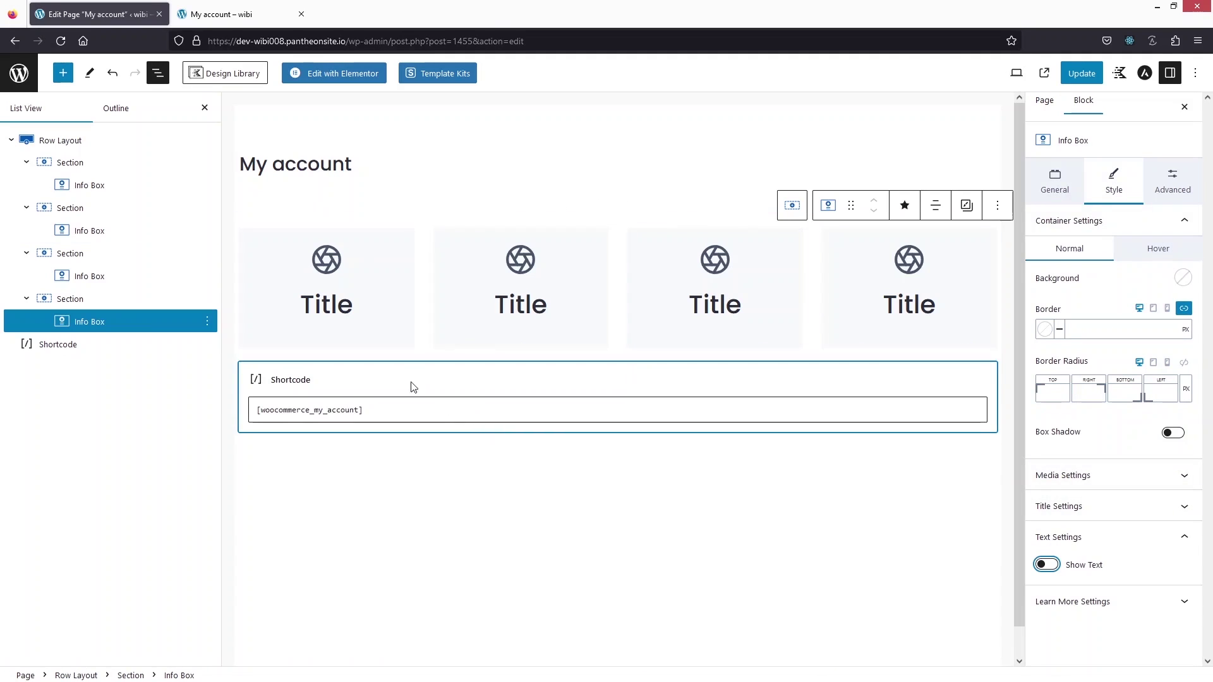
left_click(227, 15)
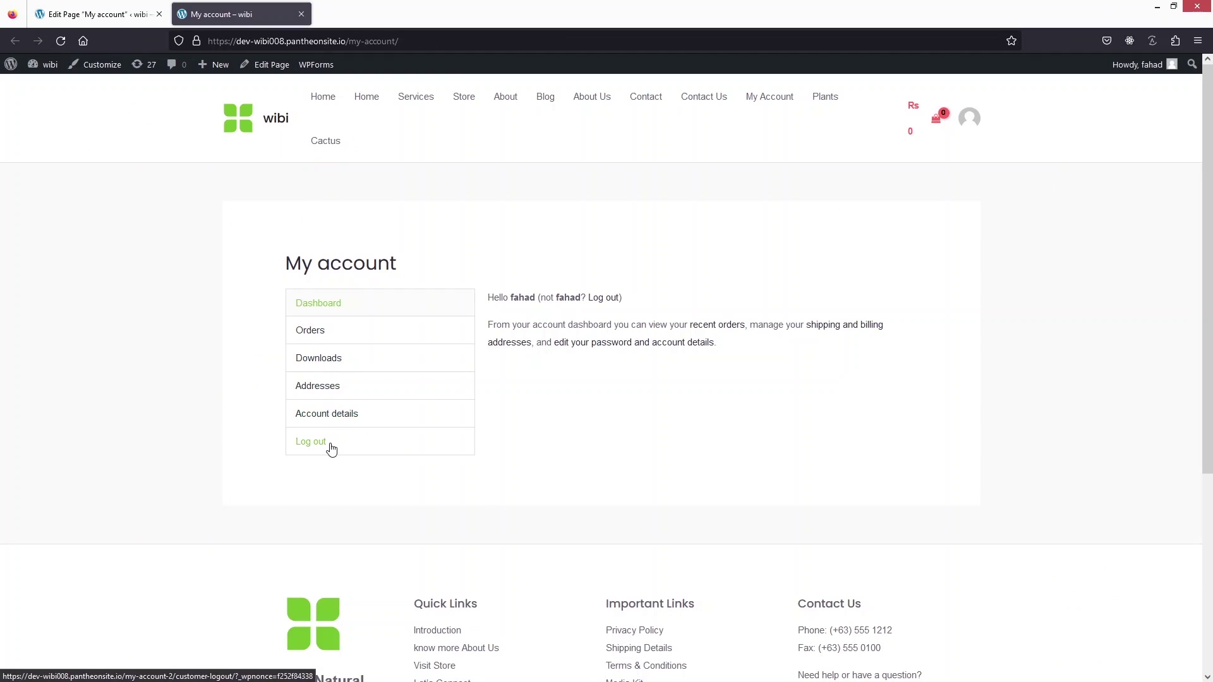
left_click(101, 14)
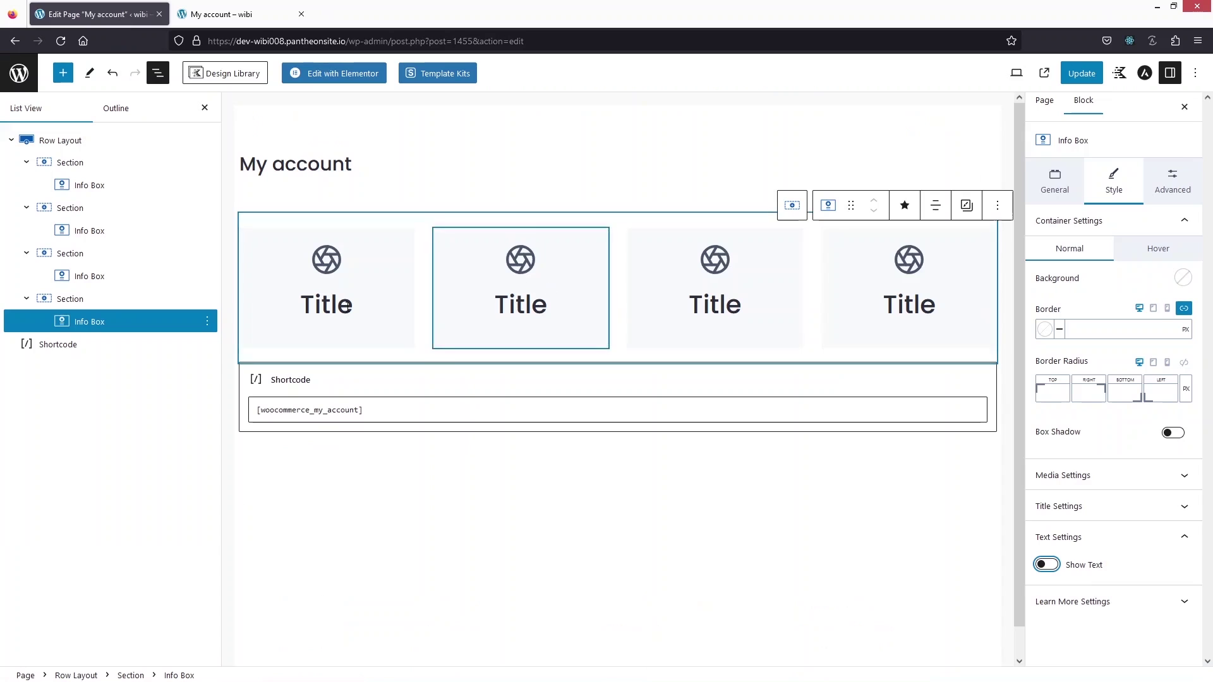
- Retitle the first two Info Boxes 'Orders' and 'Addresses'
left_click(344, 309)
double_click(339, 307)
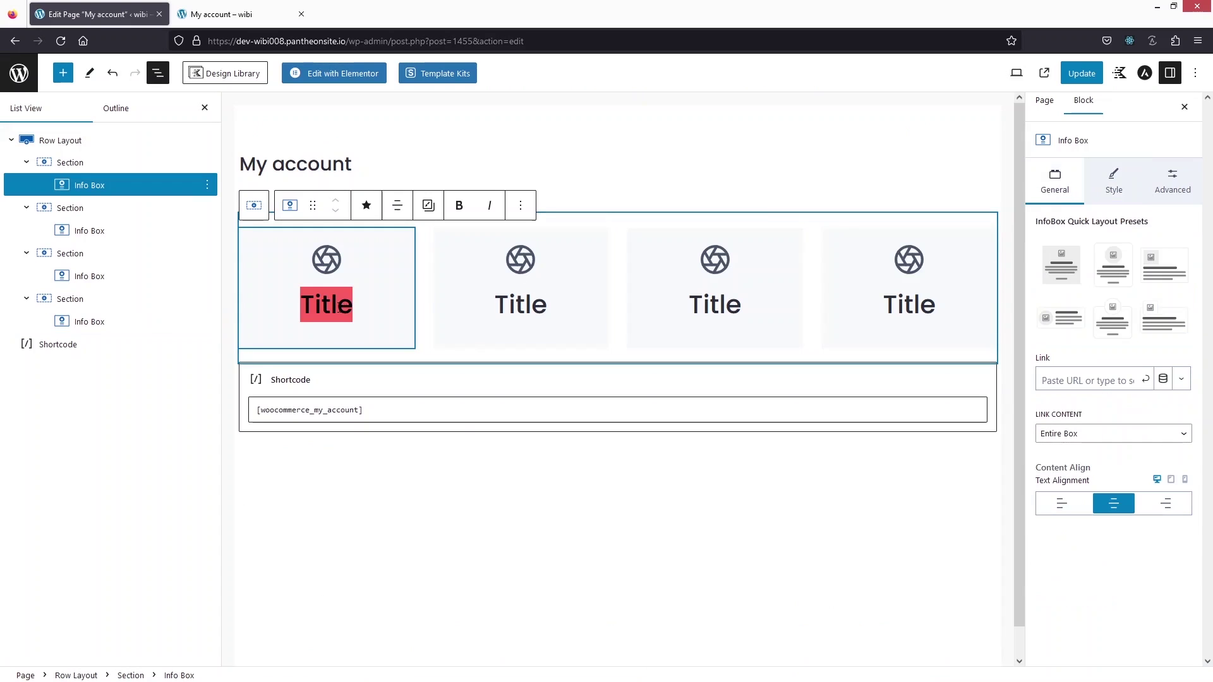
type("Orders")
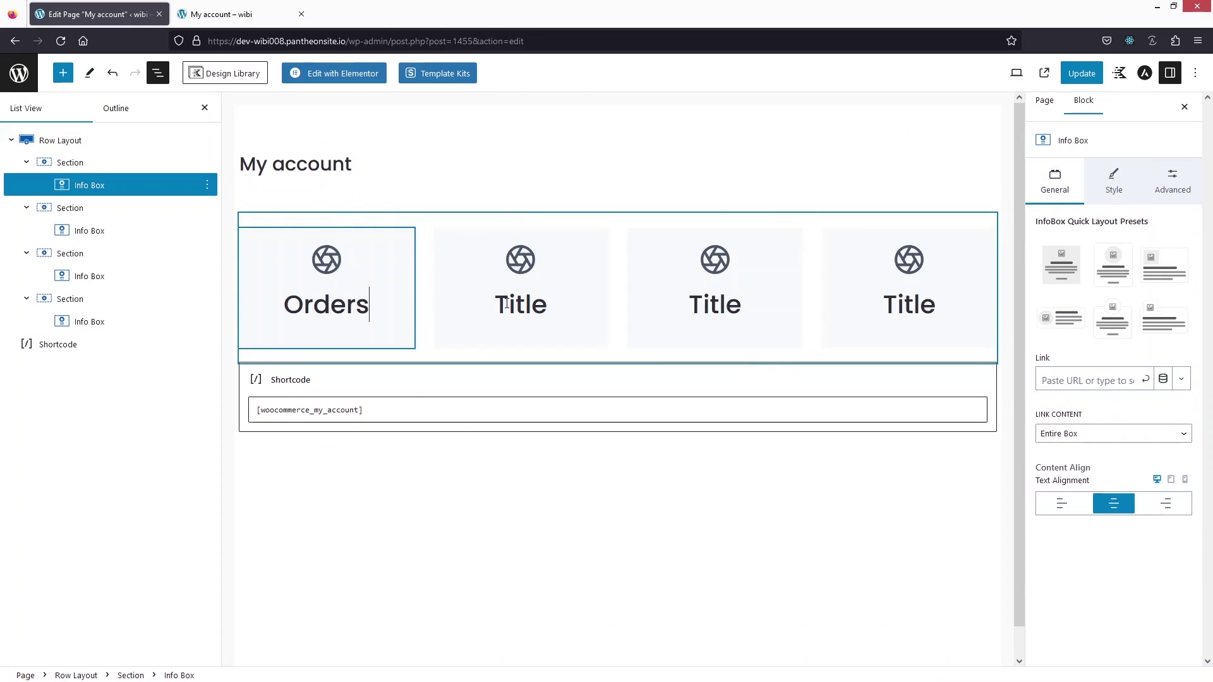
double_click(506, 304)
type("Address")
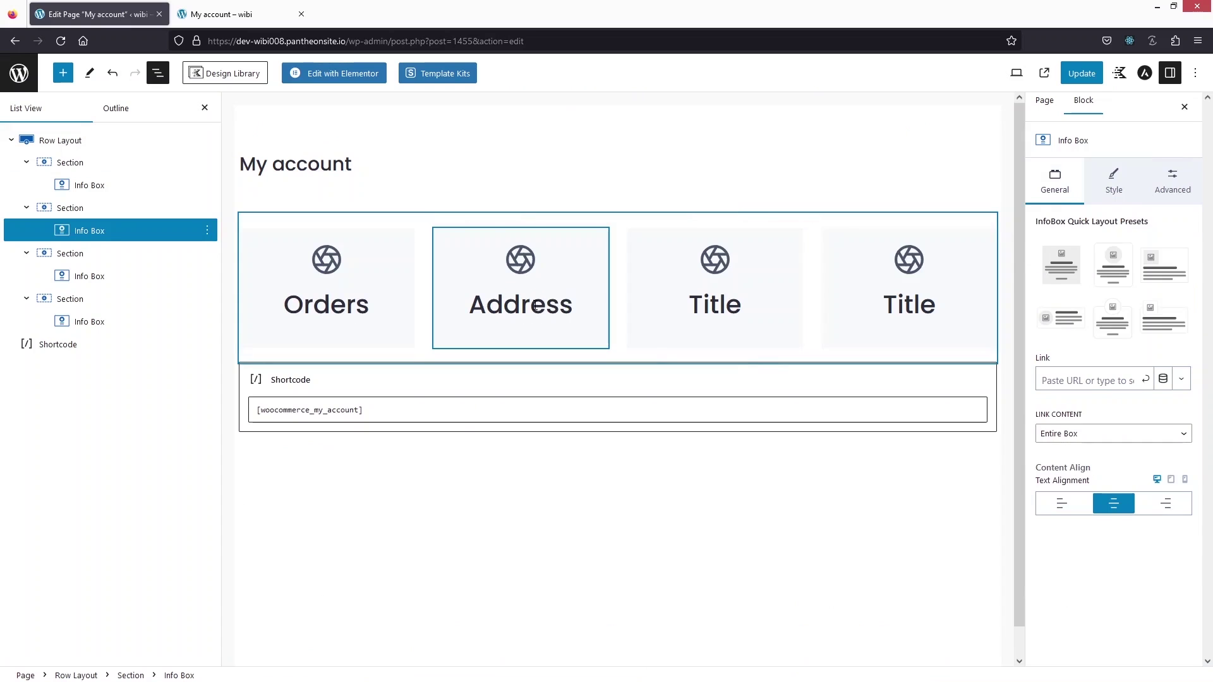
type("es")
- Retitle the third and fourth Info Boxes 'Account Details' and 'Logout'
left_click(729, 313)
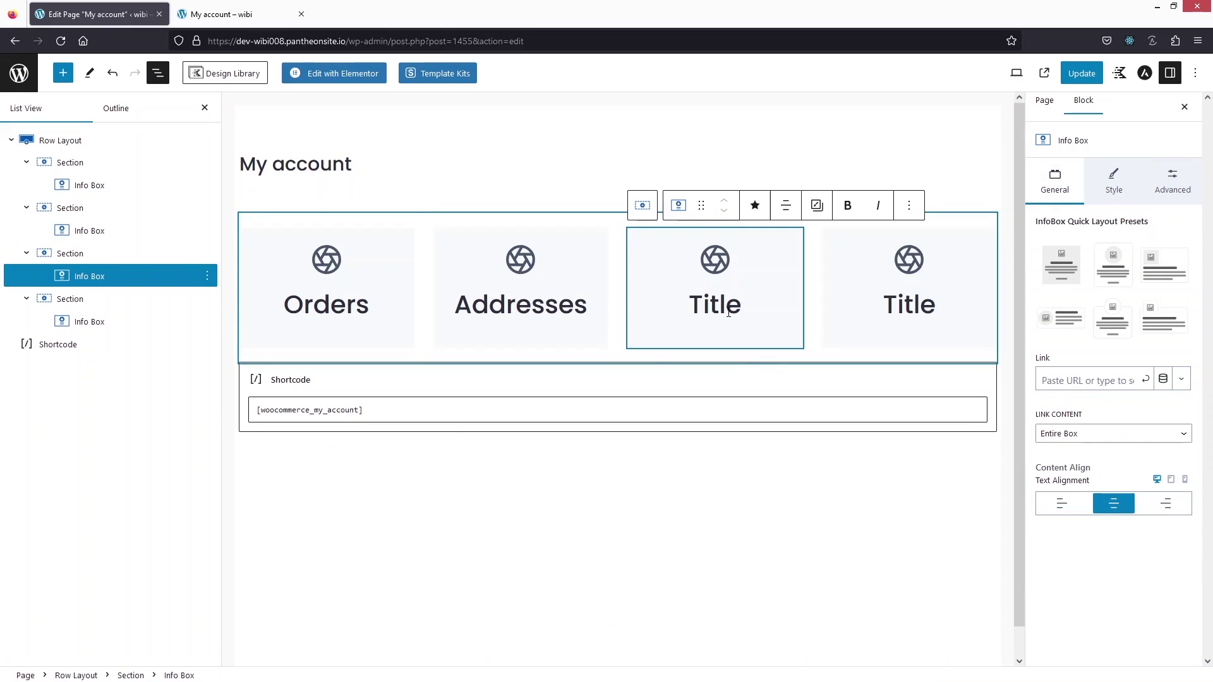
double_click(737, 305)
type("Account Details")
left_click(886, 284)
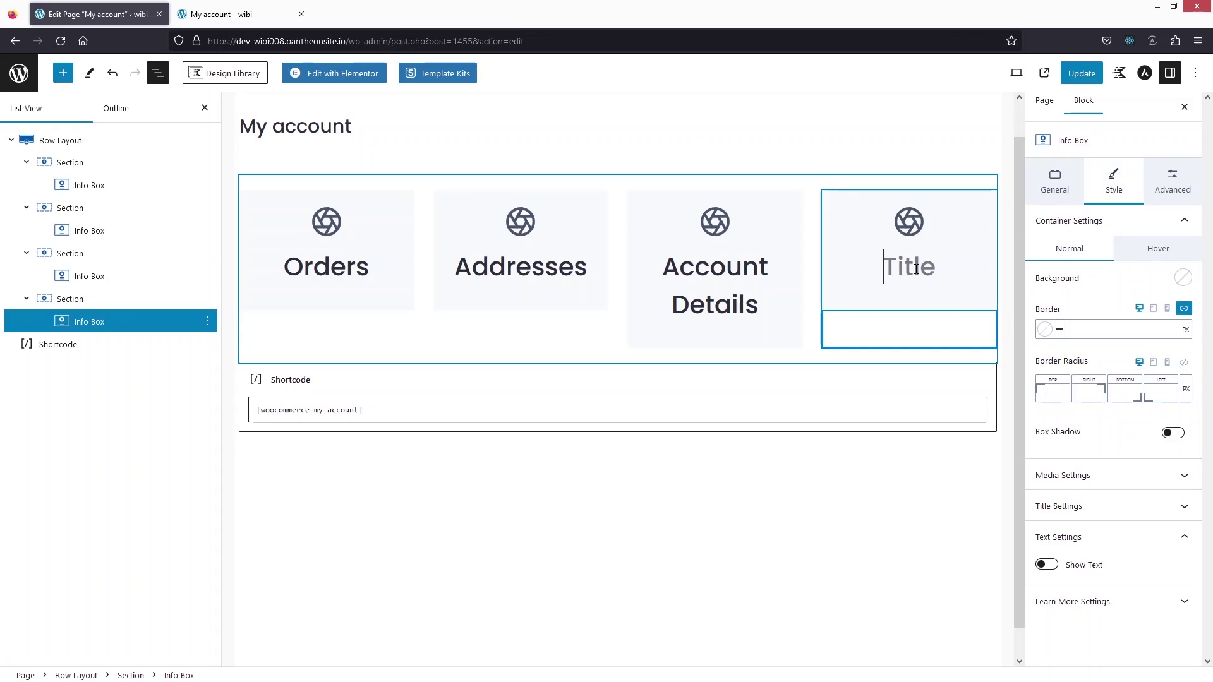
type("Logout")
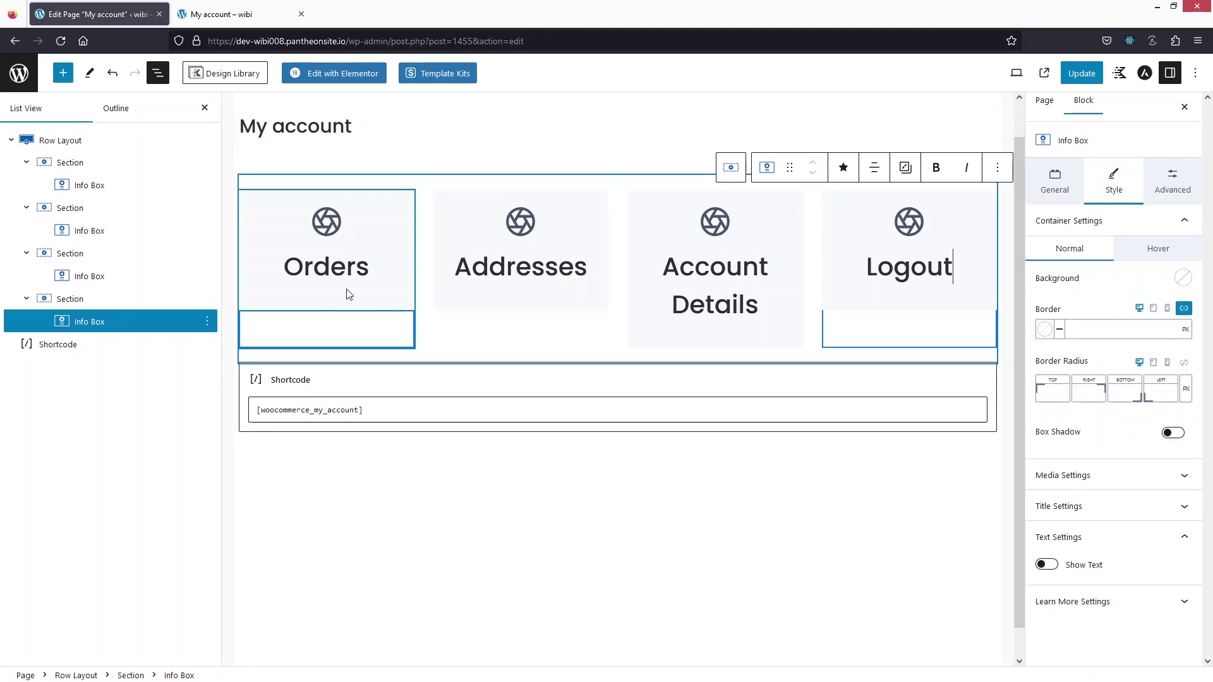
left_click(320, 268)
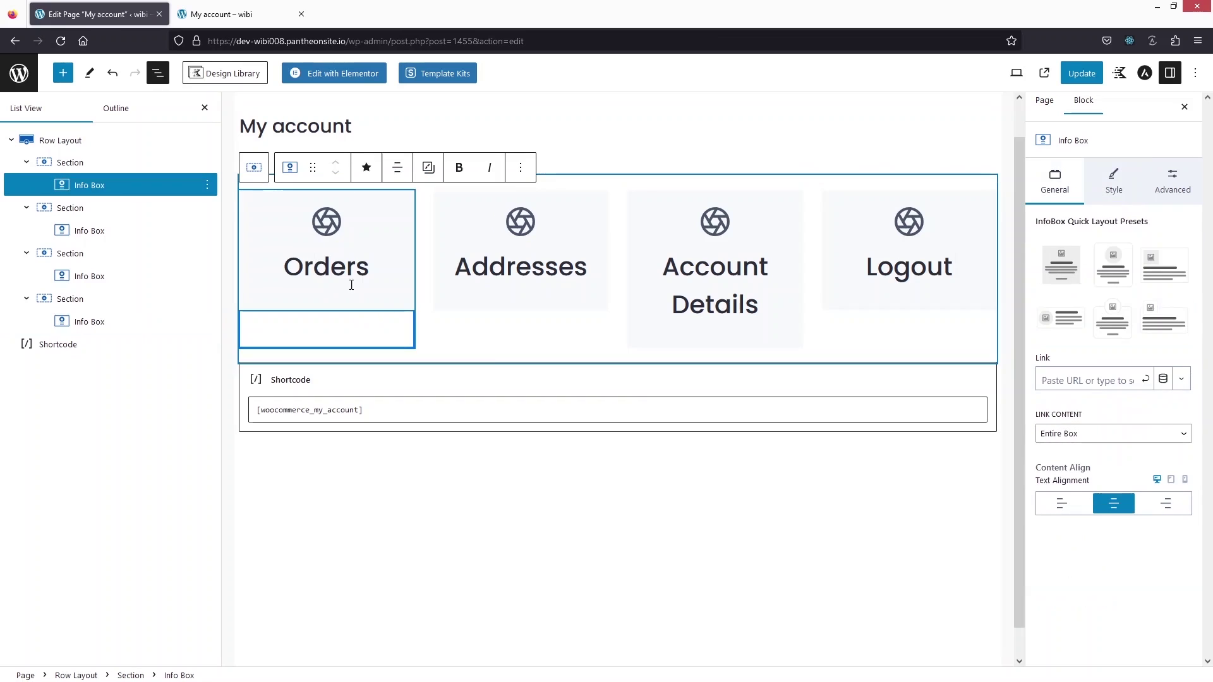
left_click(1114, 185)
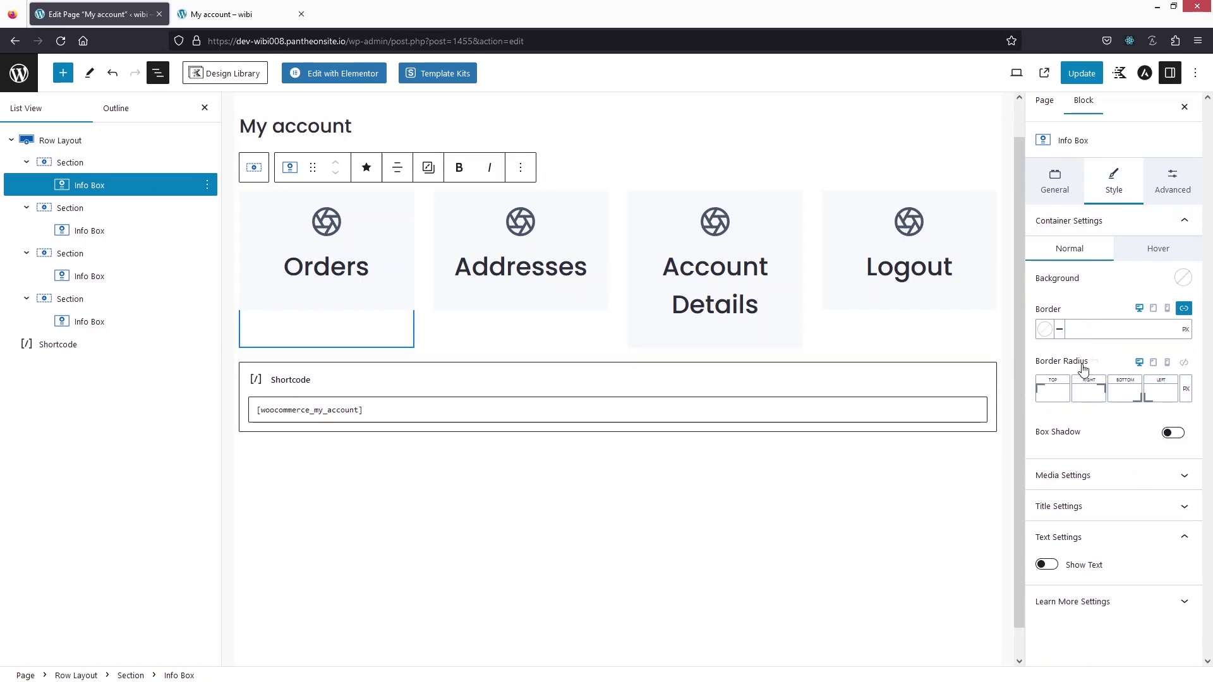
- Set the Orders and Addresses title HTML tags to H3
left_click(1135, 508)
scroll(1099, 411, "down", 6)
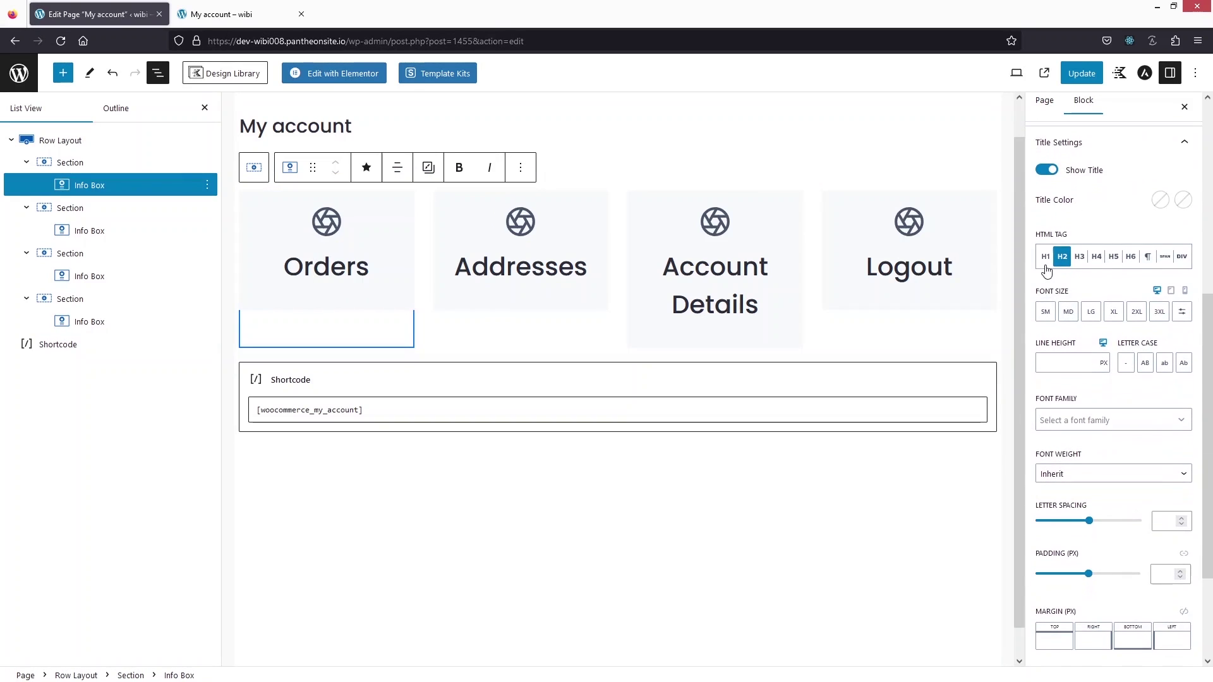
left_click(1080, 257)
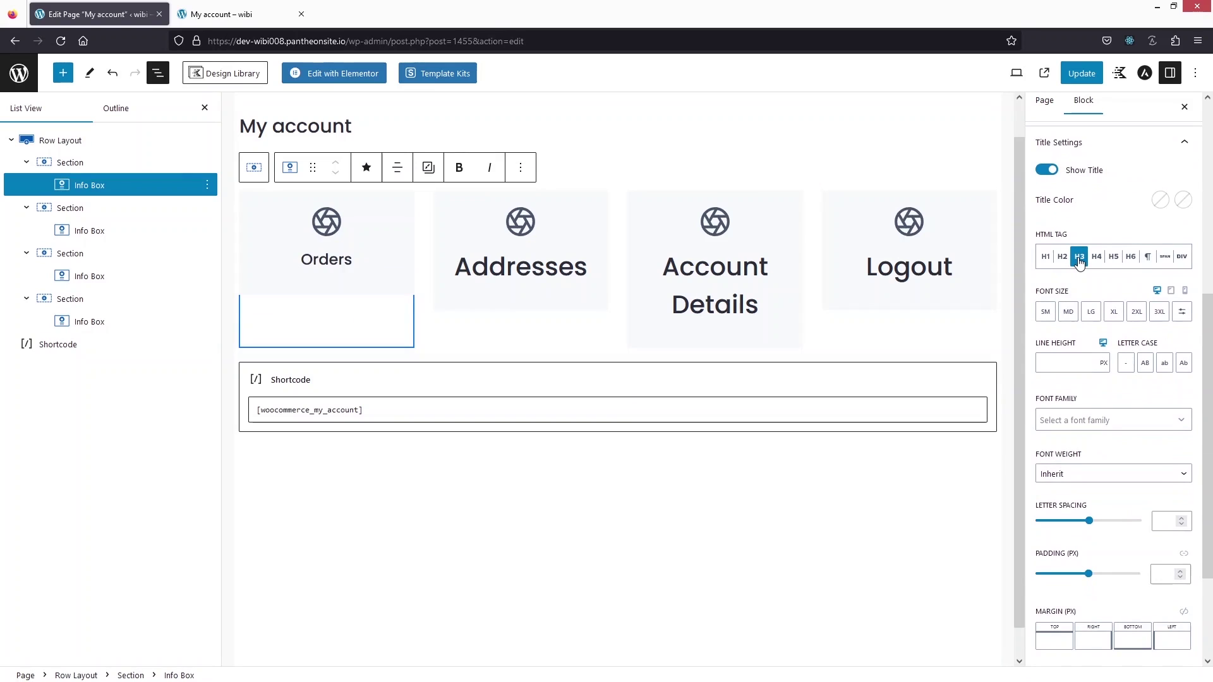
left_click(591, 294)
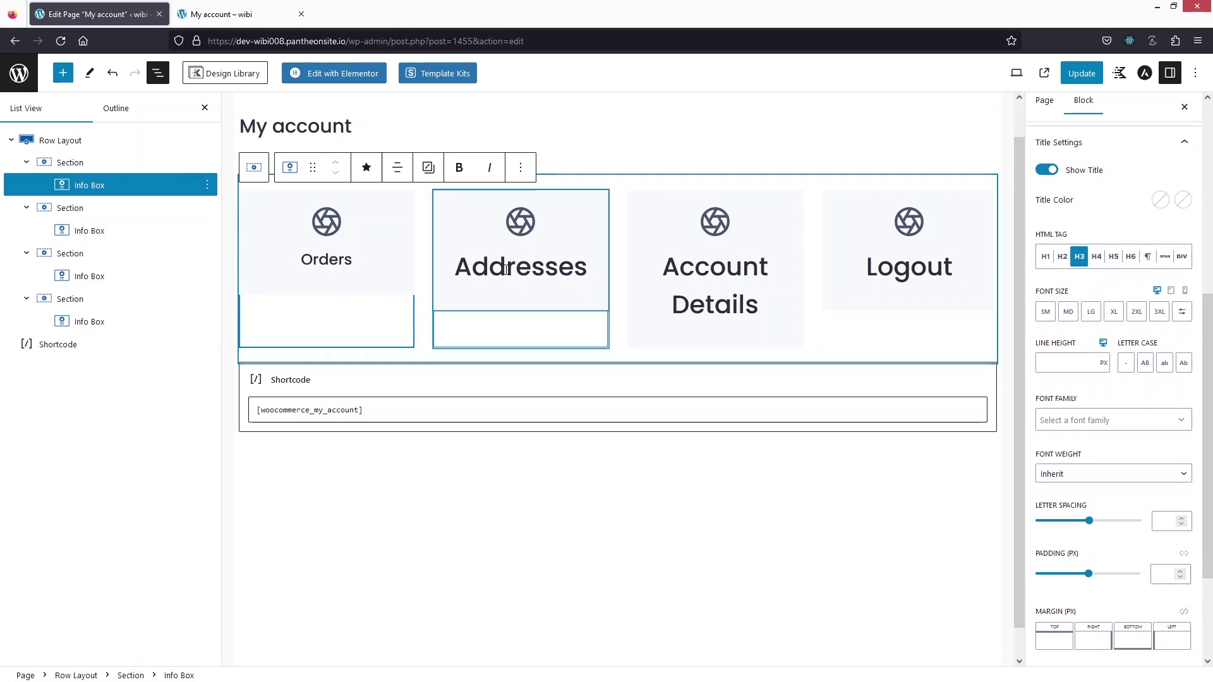
left_click(1114, 182)
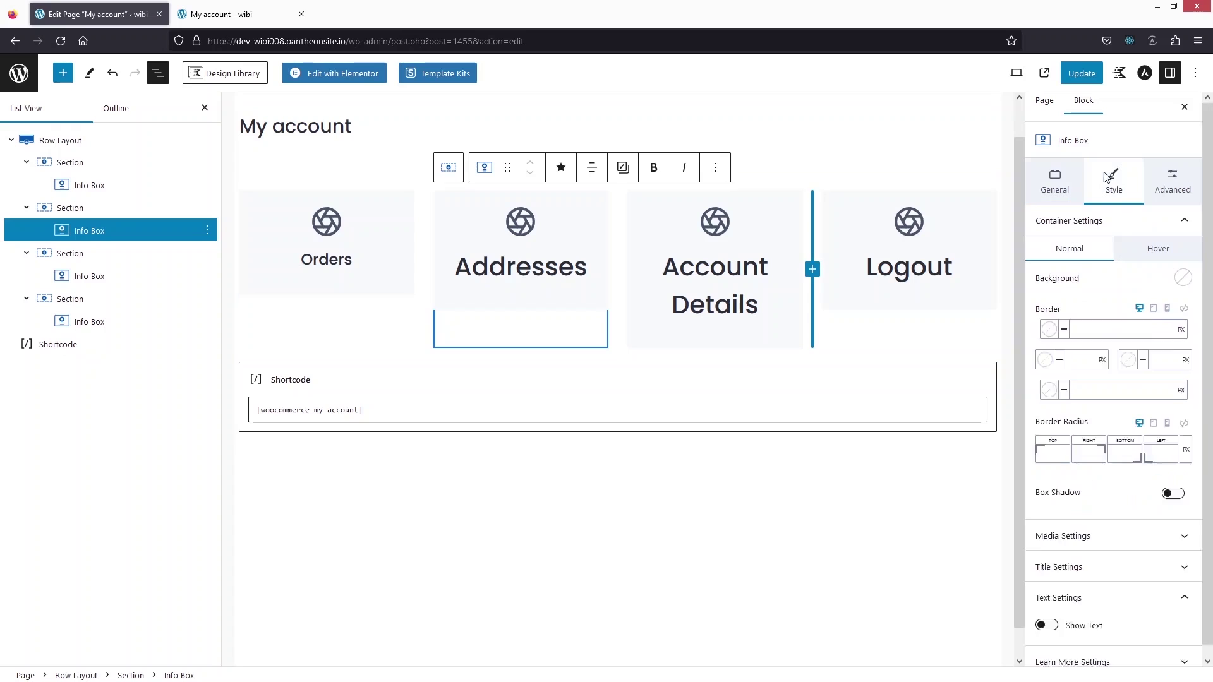
left_click(1094, 508)
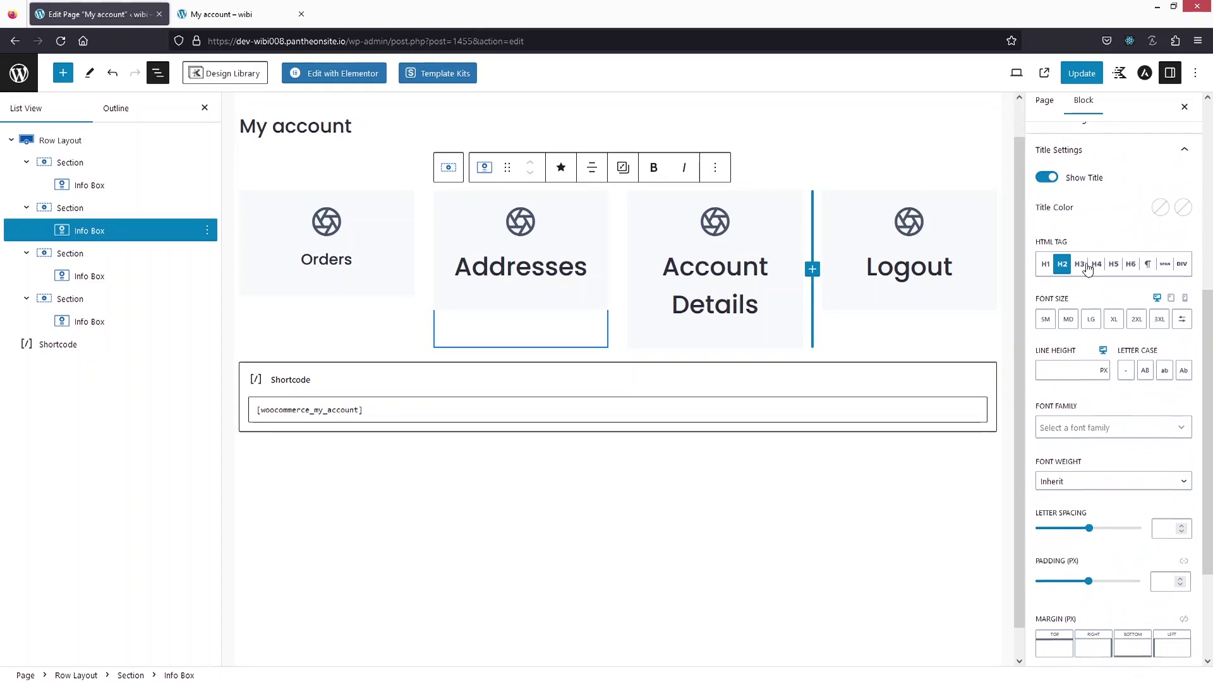
left_click(1079, 256)
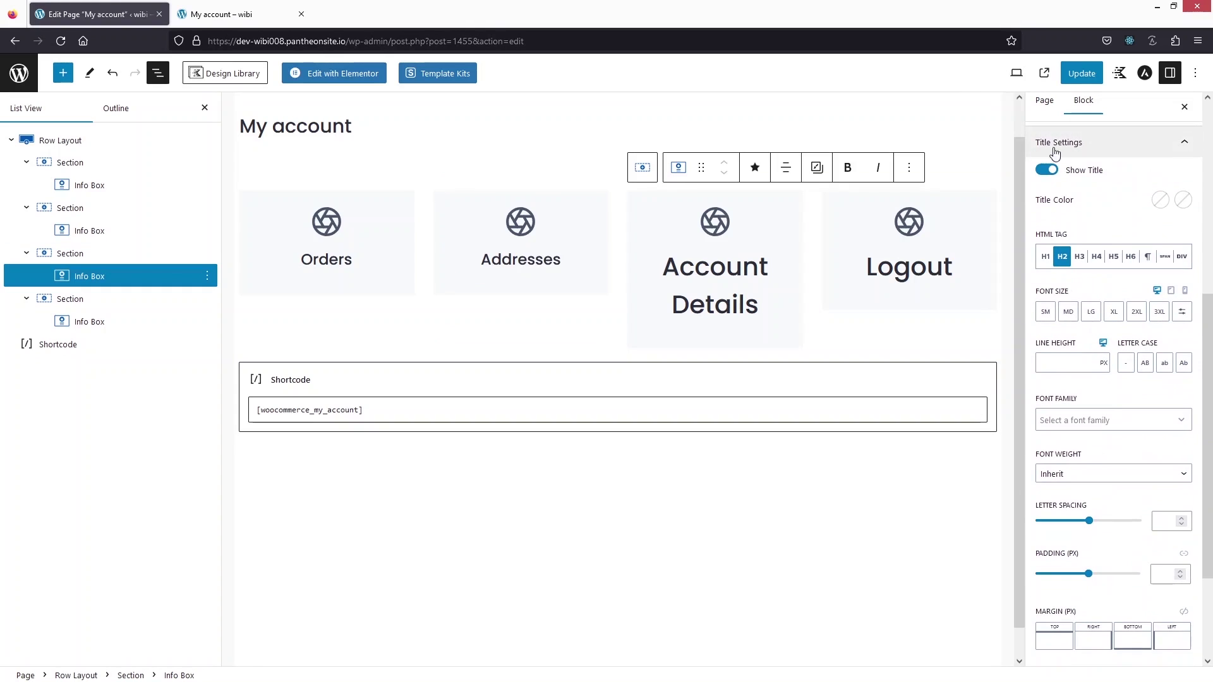
- Set the Account Details and Logout title HTML tags to H3
left_click(1079, 256)
left_click(893, 281)
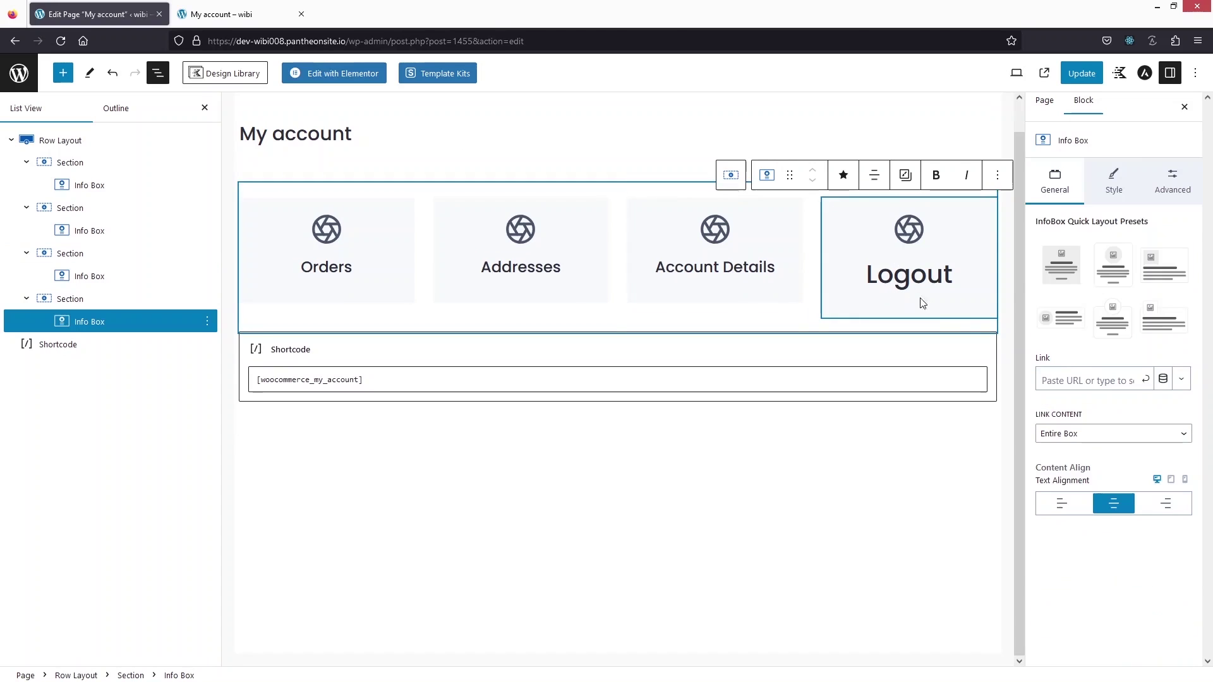
left_click(1114, 181)
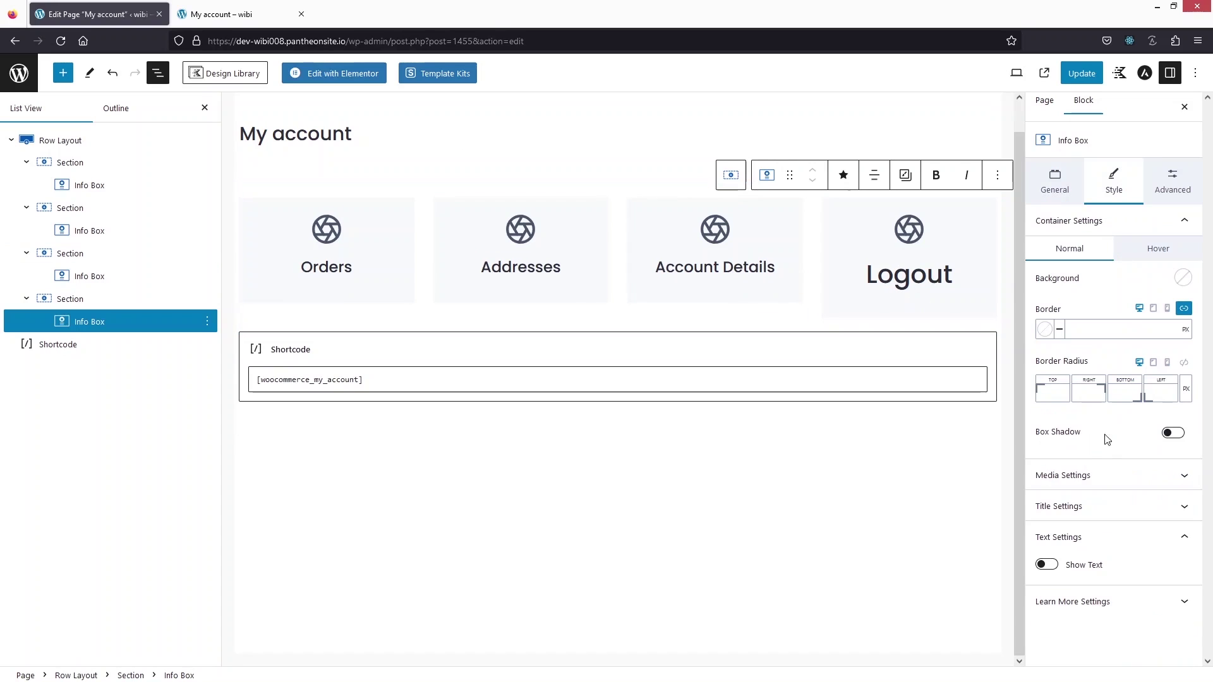
left_click(1088, 516)
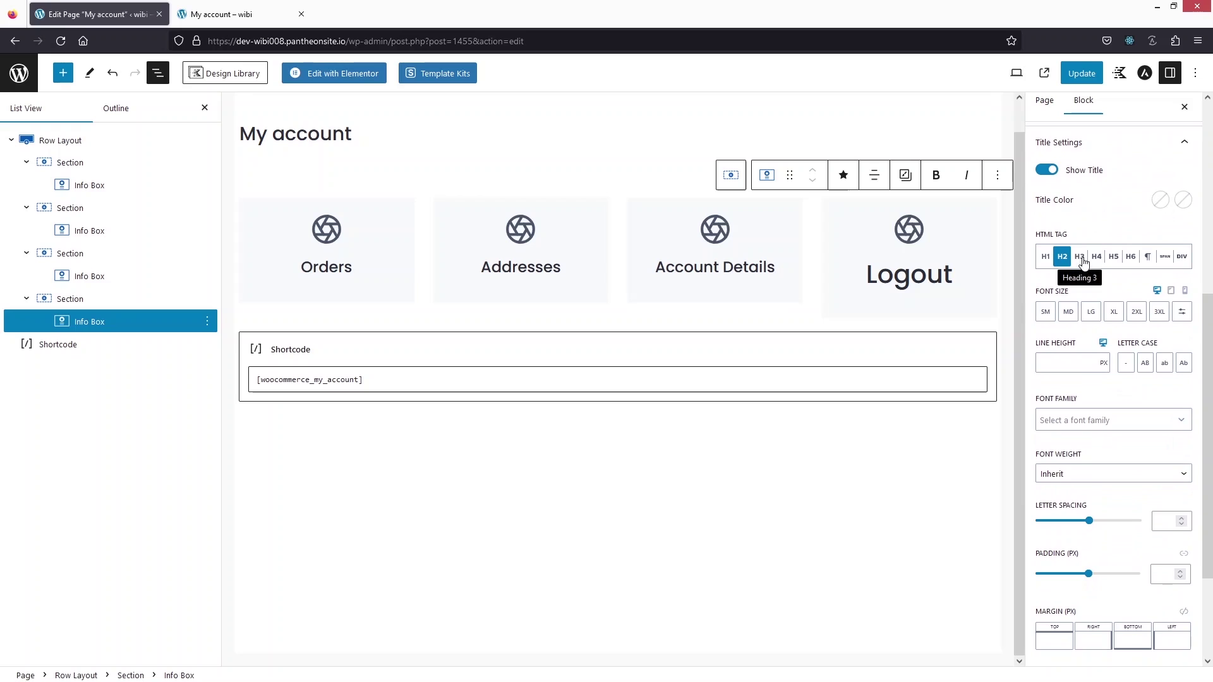
left_click(1082, 258)
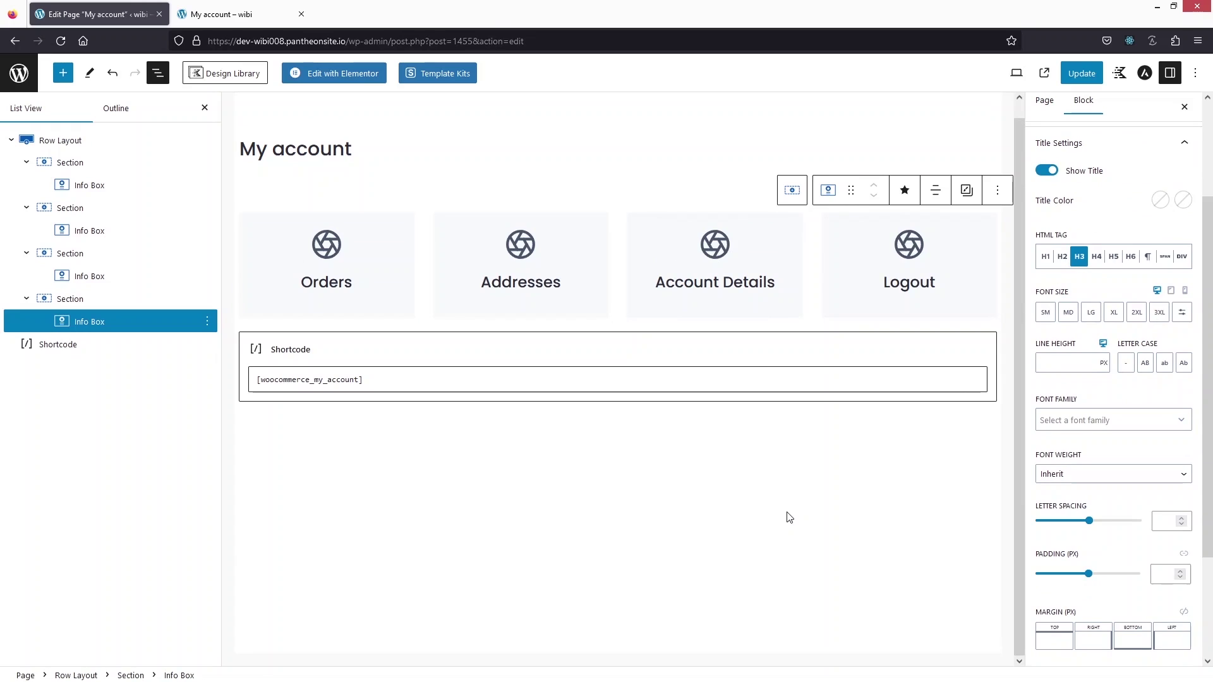
- Give the Orders Info Box a cart icon from a 'cart' icon search
left_click(370, 264)
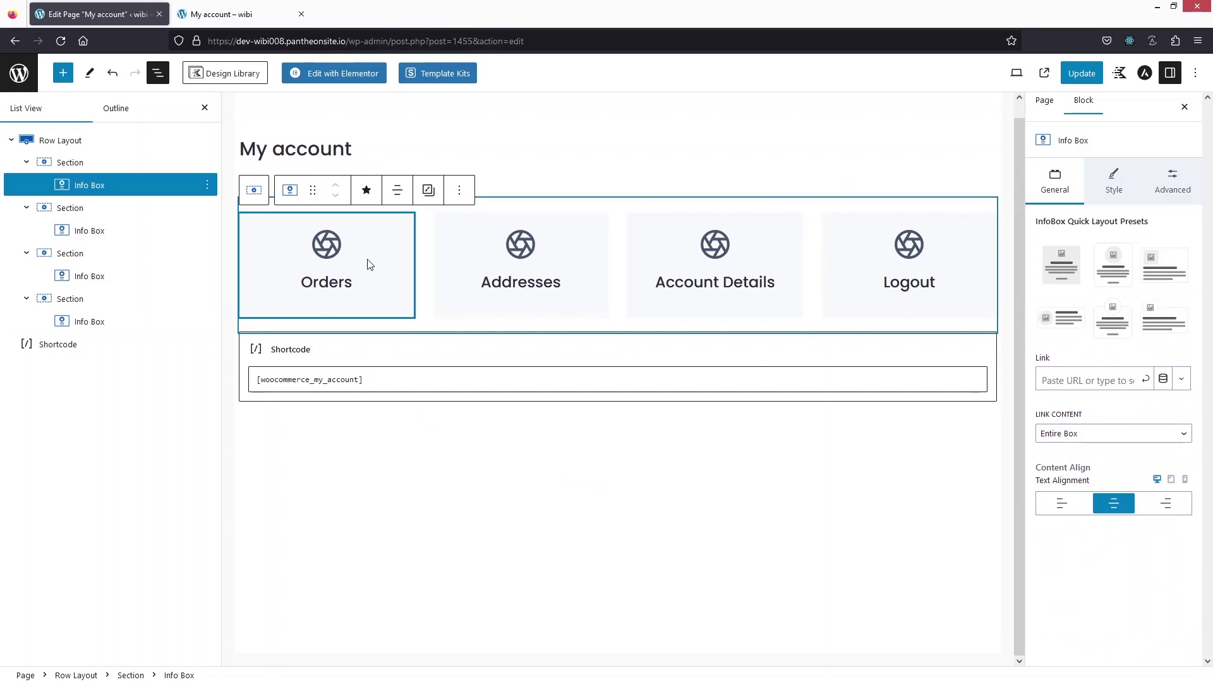
left_click(1115, 182)
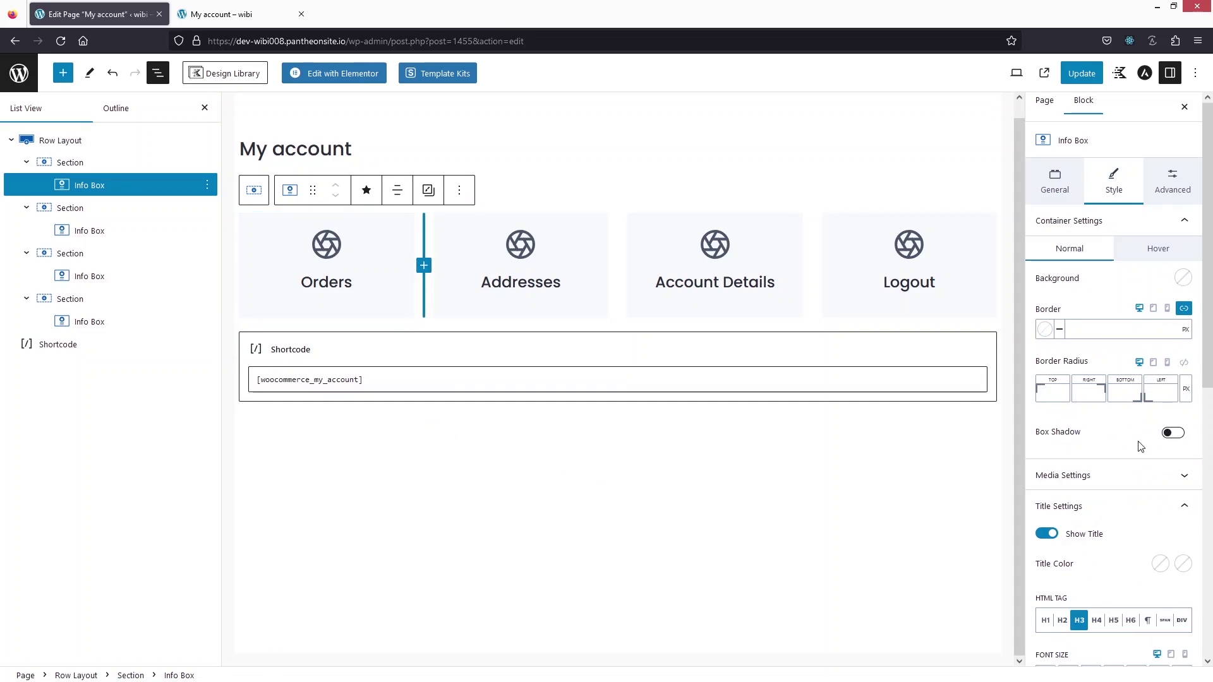
scroll(1138, 436, "down", 2)
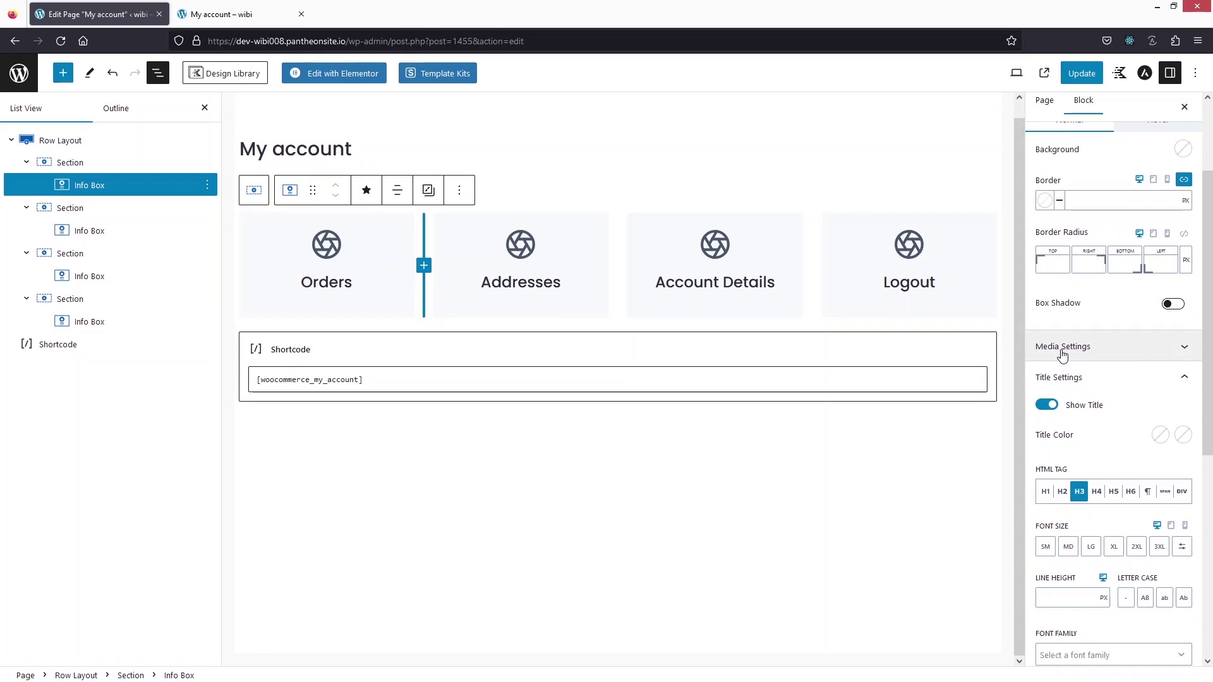
left_click(1121, 350)
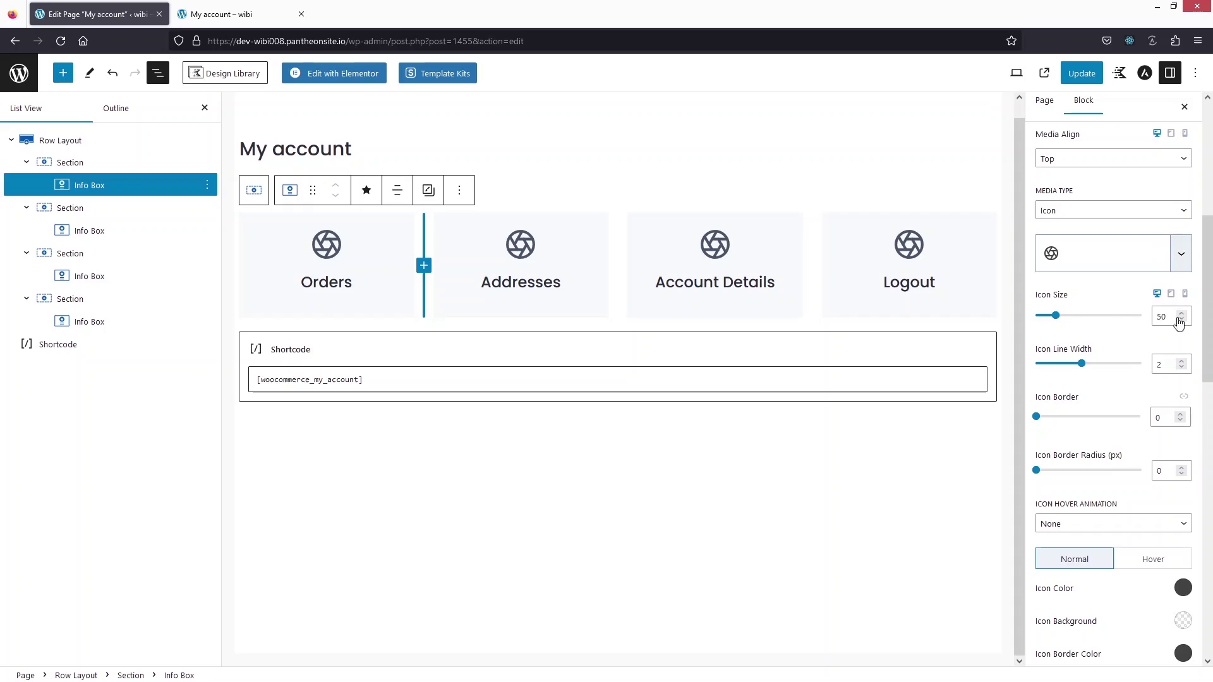
left_click(1181, 253)
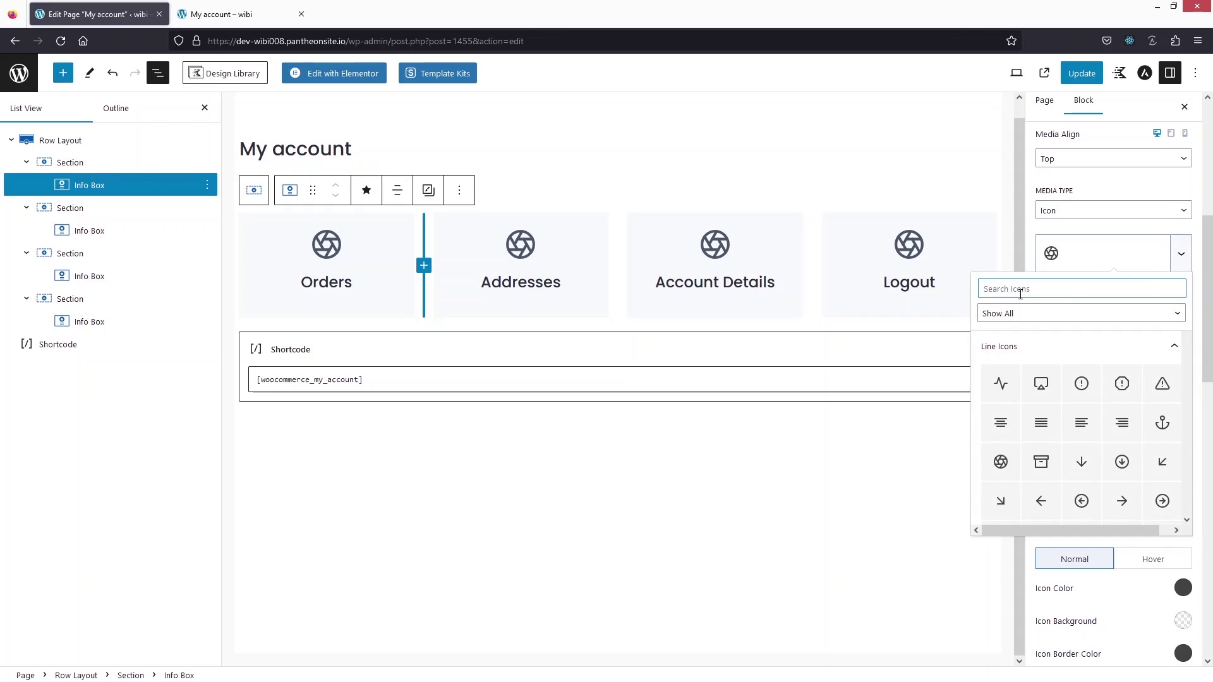
type("cart")
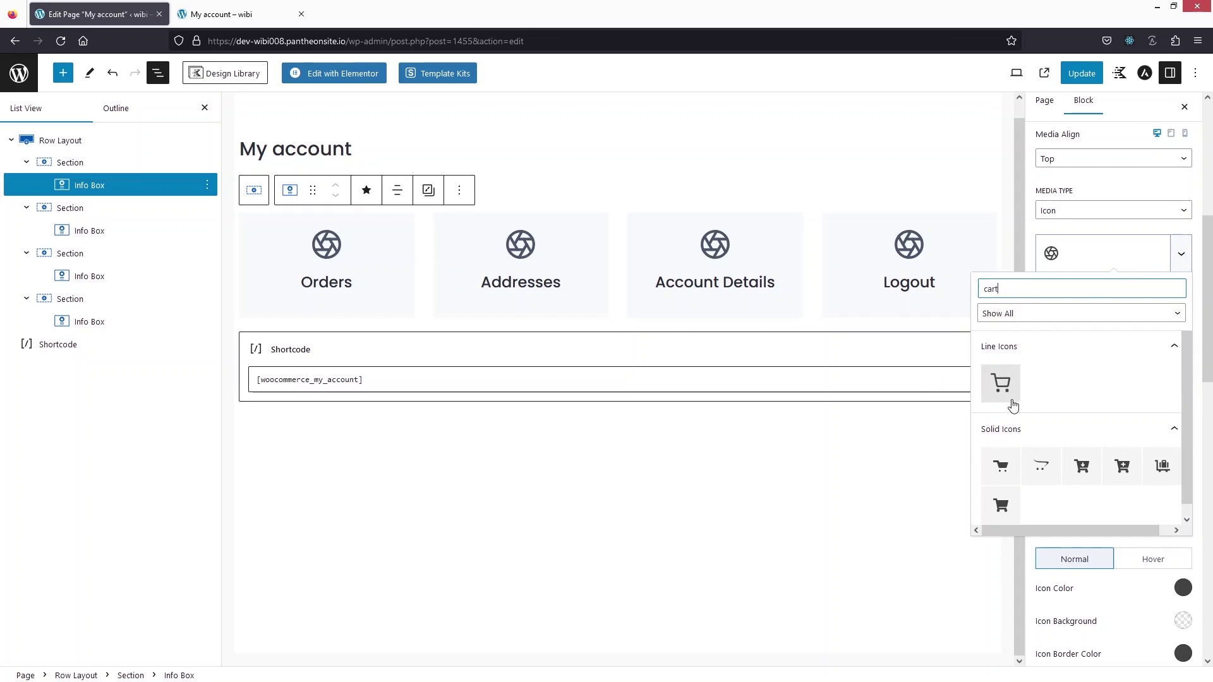
left_click(1001, 383)
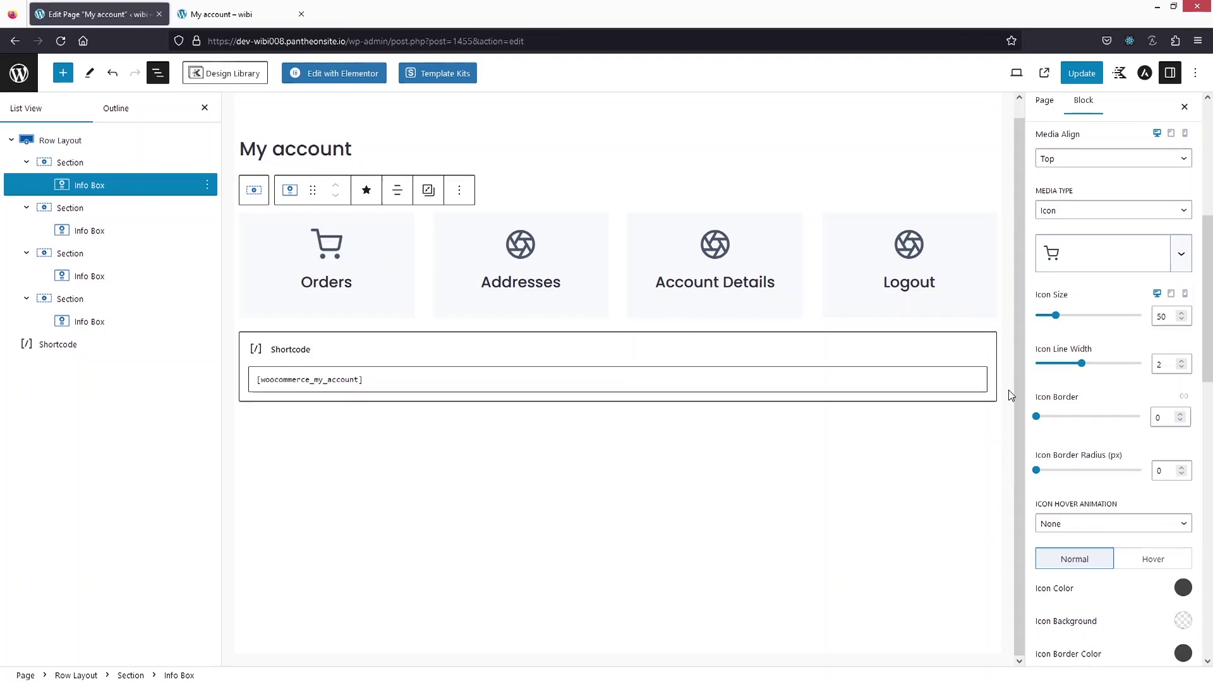
- Give the Addresses Info Box the book line icon
left_click(512, 247)
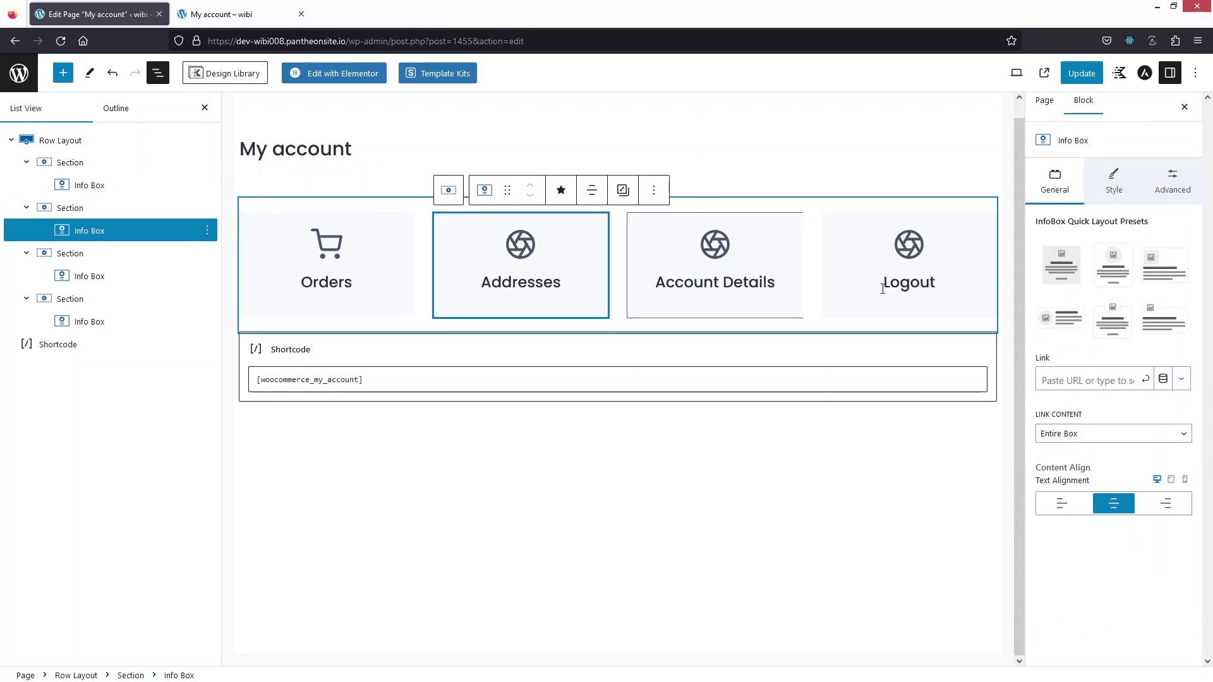
left_click(1114, 181)
left_click(1110, 476)
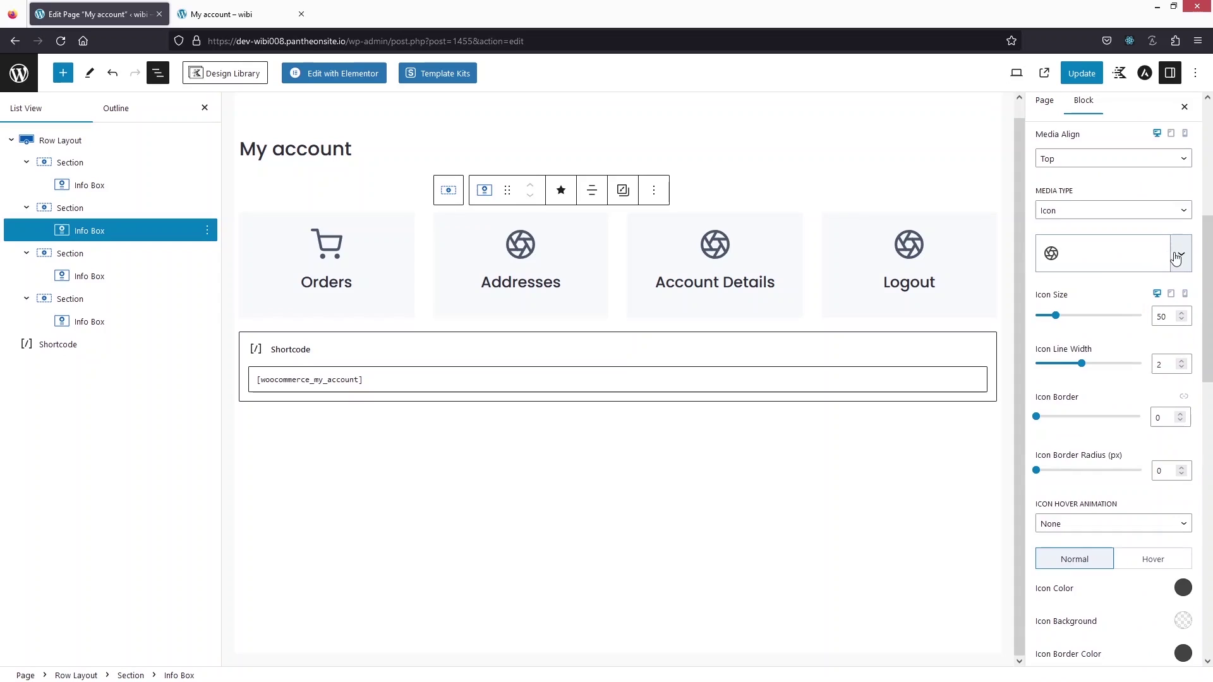
left_click(1158, 259)
type("book")
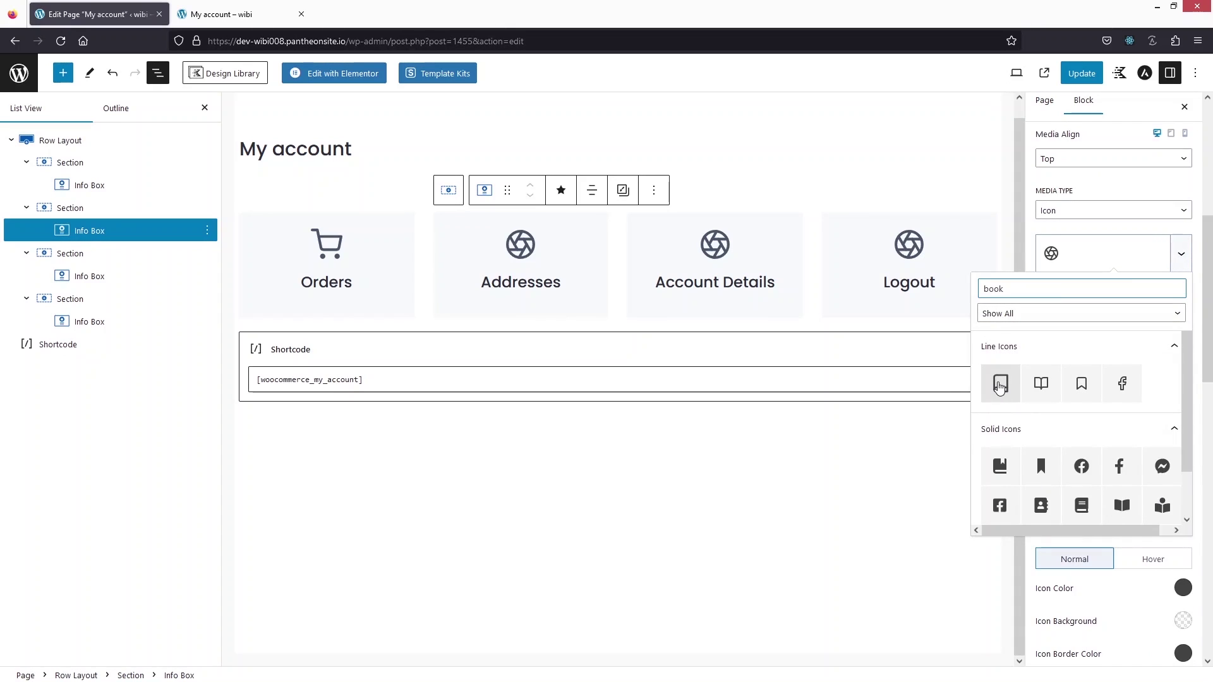
left_click(1000, 386)
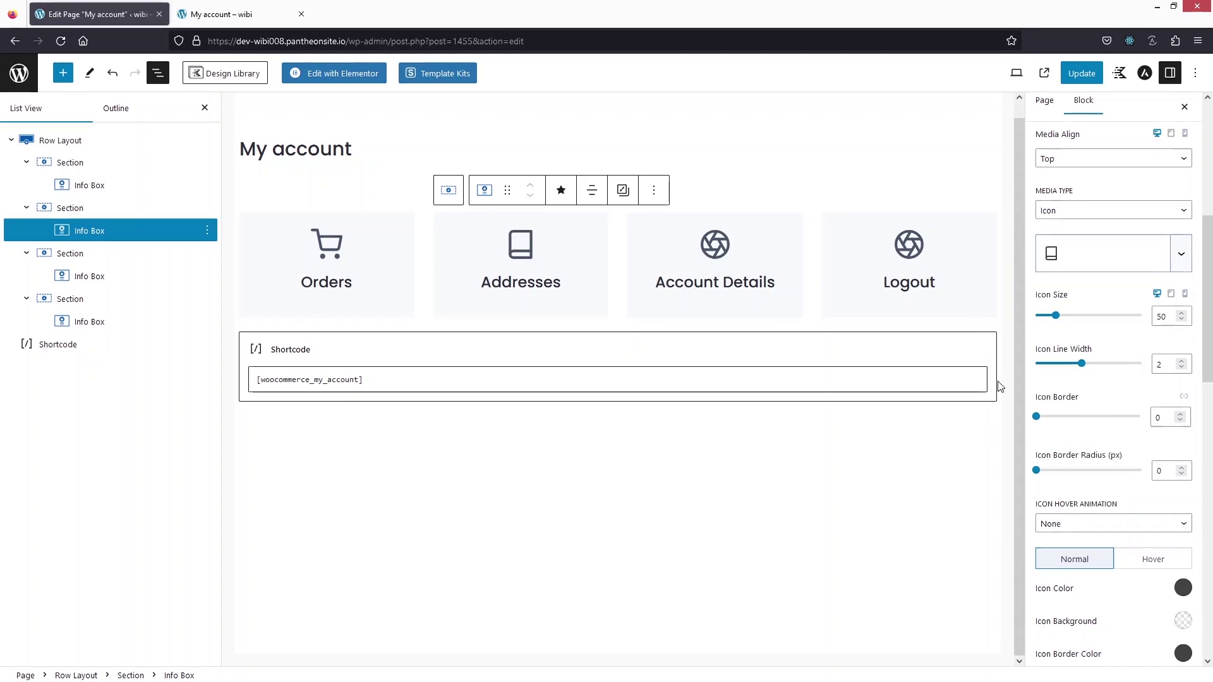
- Give the Account Details Info Box the document line icon from a 'text' search
left_click(721, 251)
left_click(1116, 178)
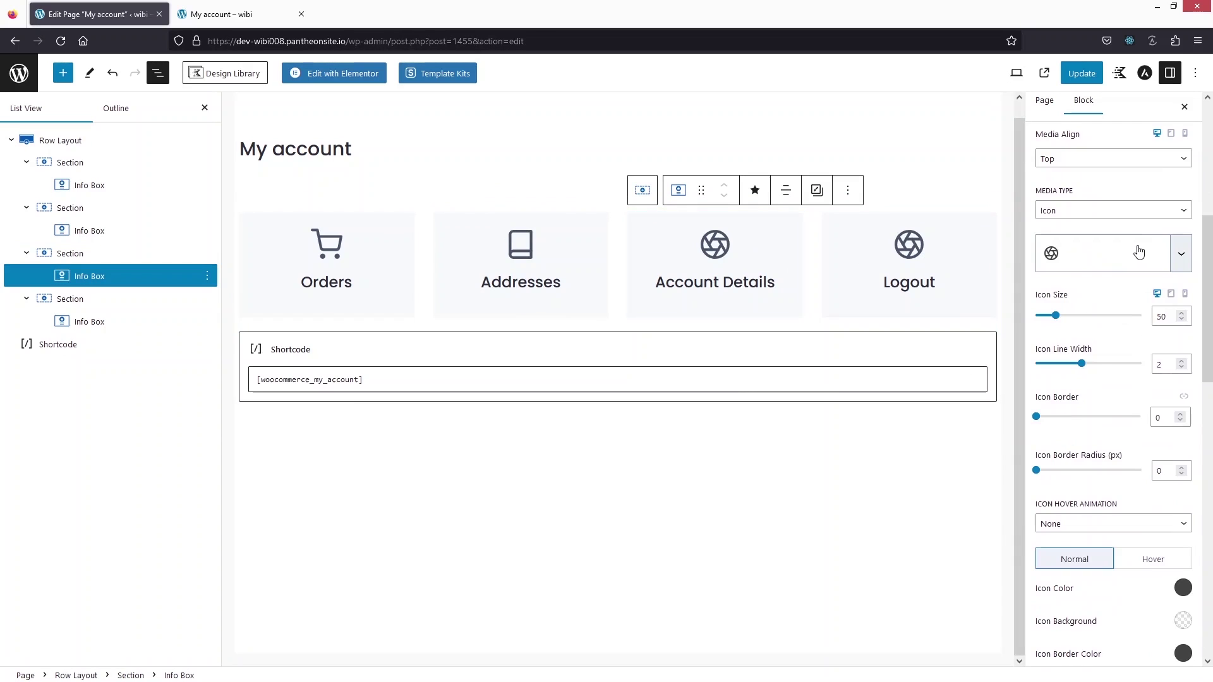
left_click(1140, 253)
type("text")
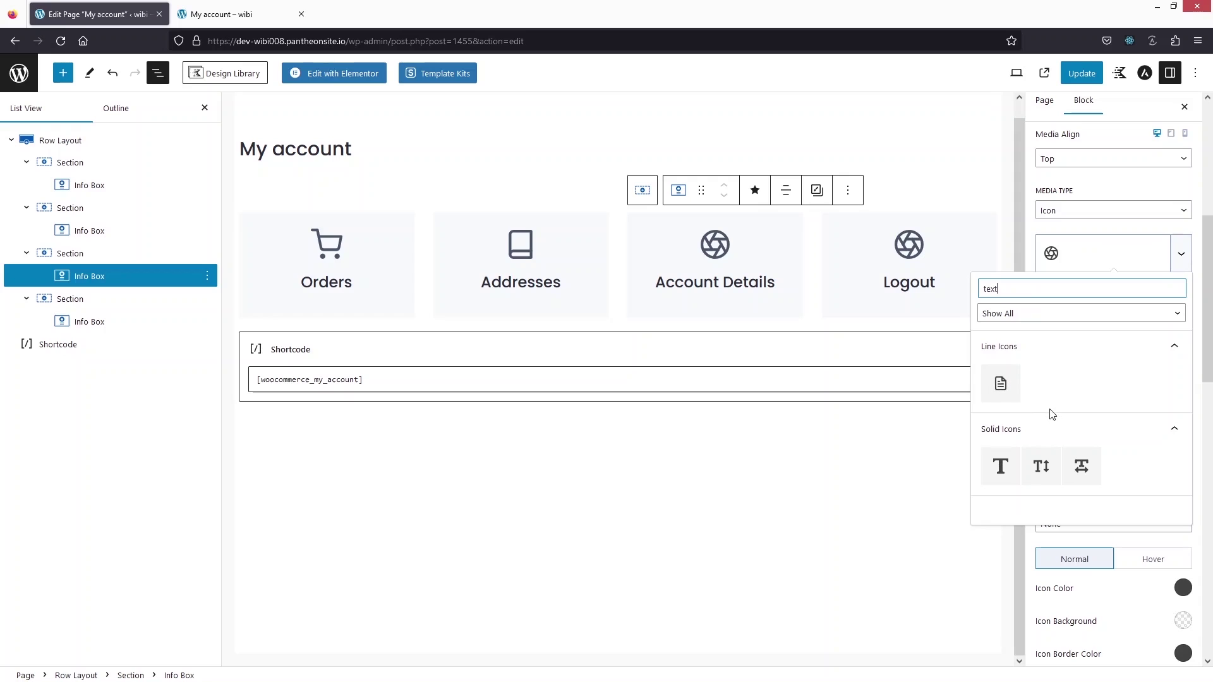
left_click(1003, 395)
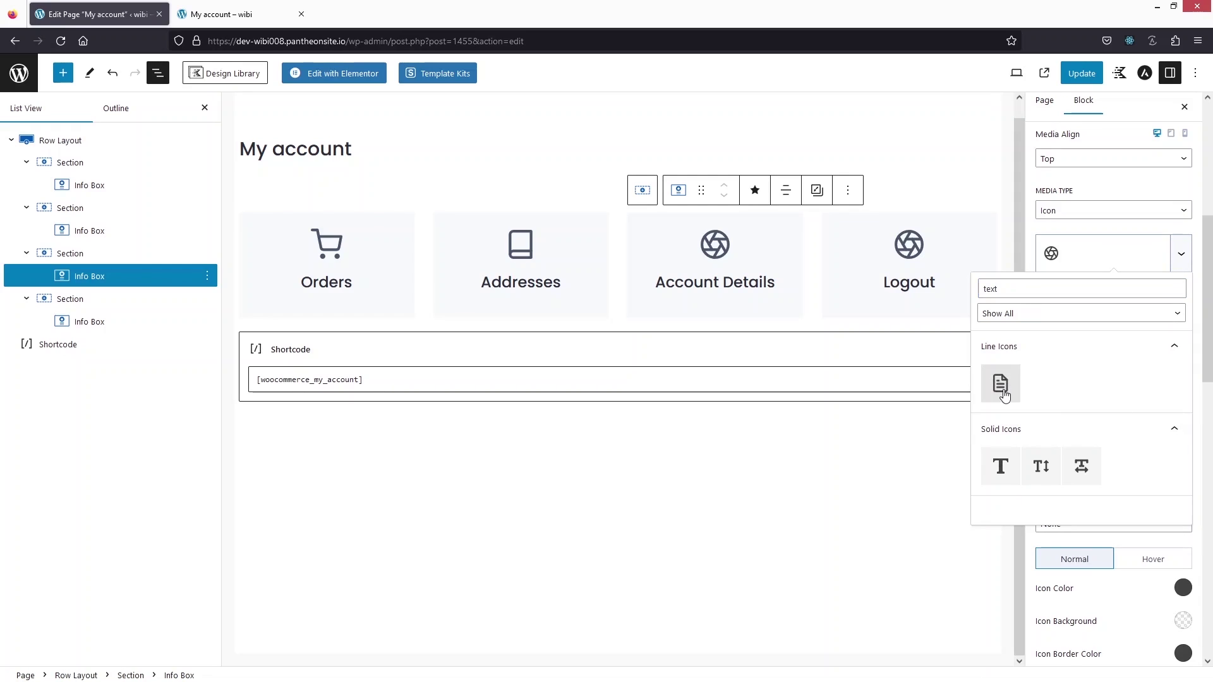
left_click(1003, 391)
- Give the Logout Info Box the arrow-into-bracket icon from a 'log' search
left_click(927, 251)
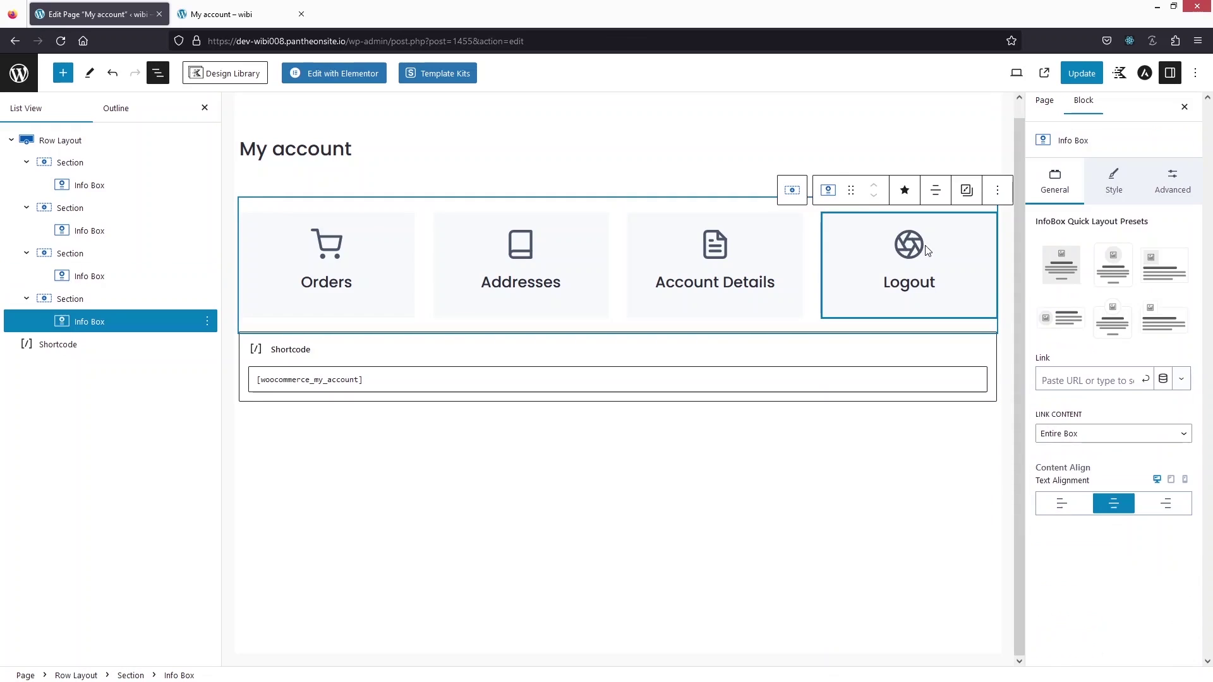
left_click(1118, 180)
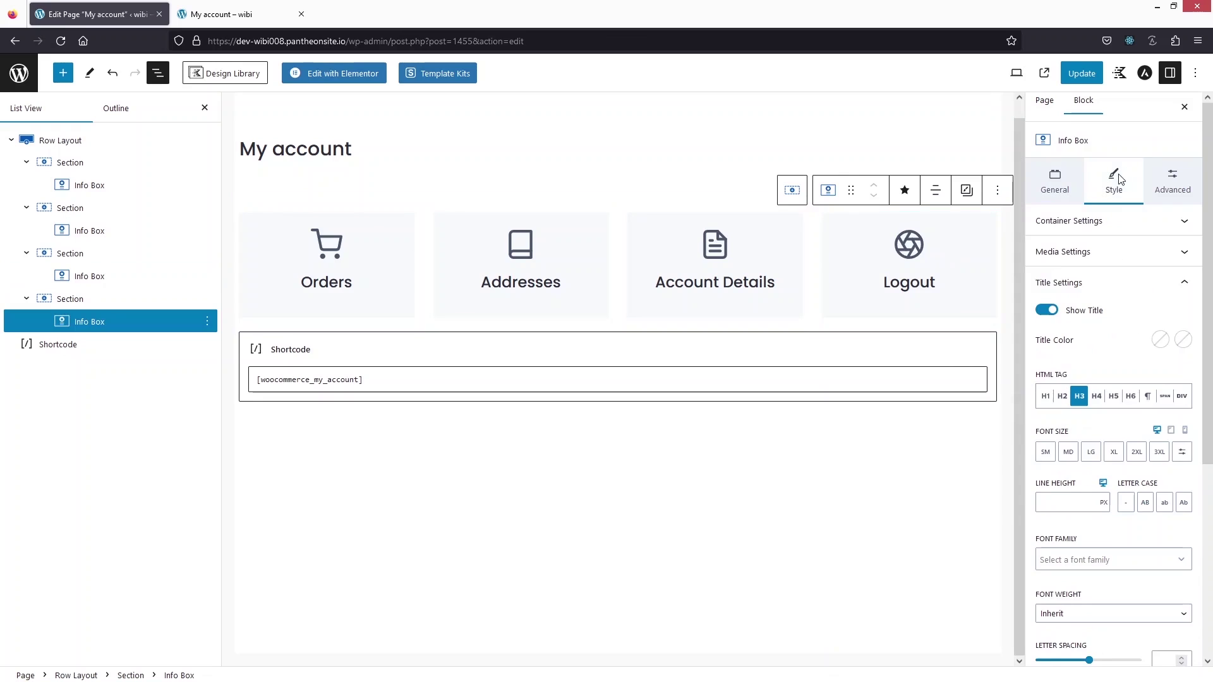
left_click(1109, 256)
scroll(1113, 259, "down", 2)
left_click(1125, 262)
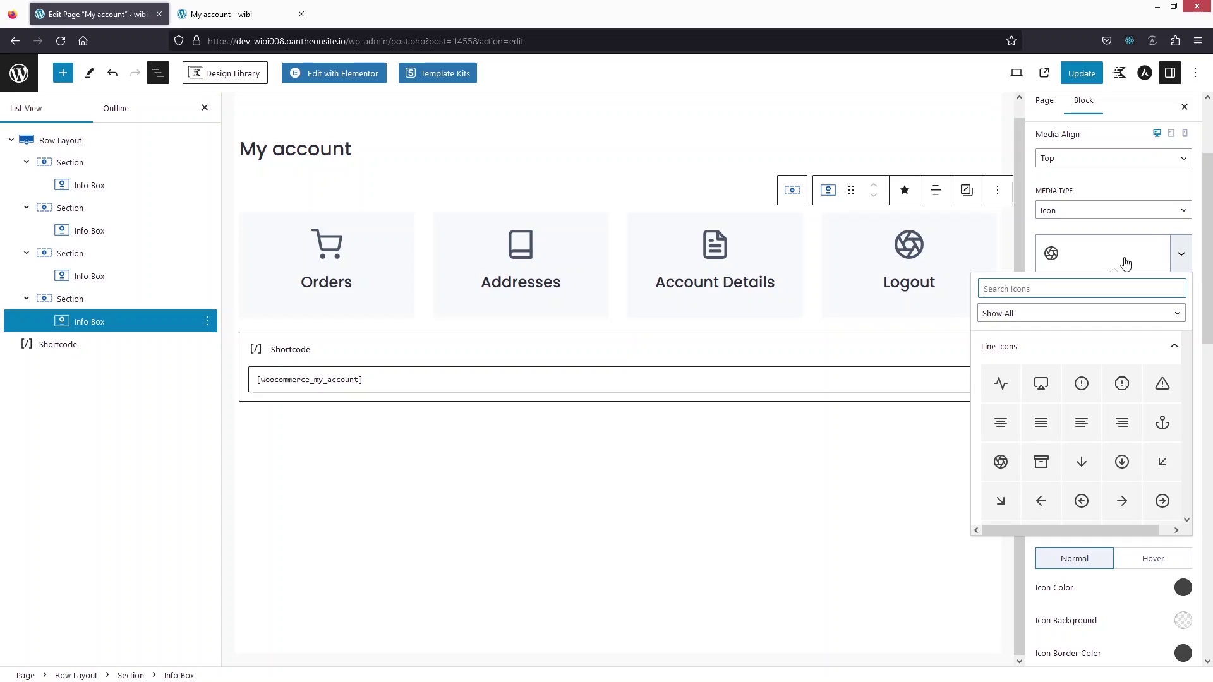
type("log")
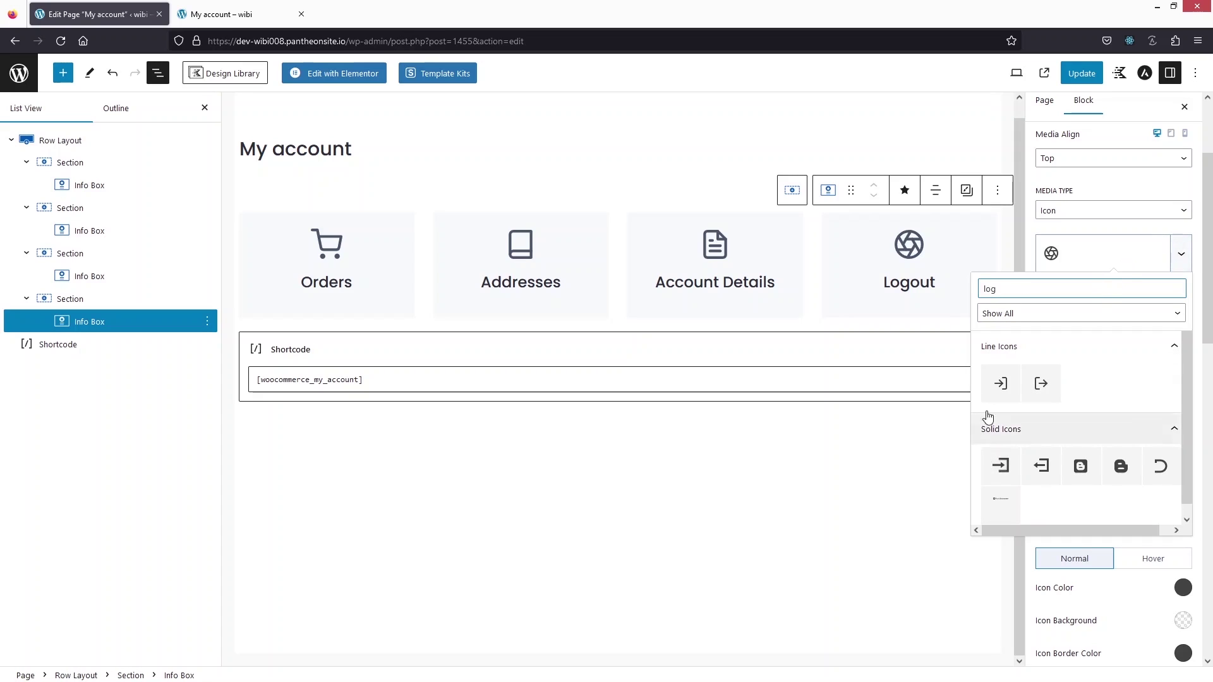
left_click(1002, 383)
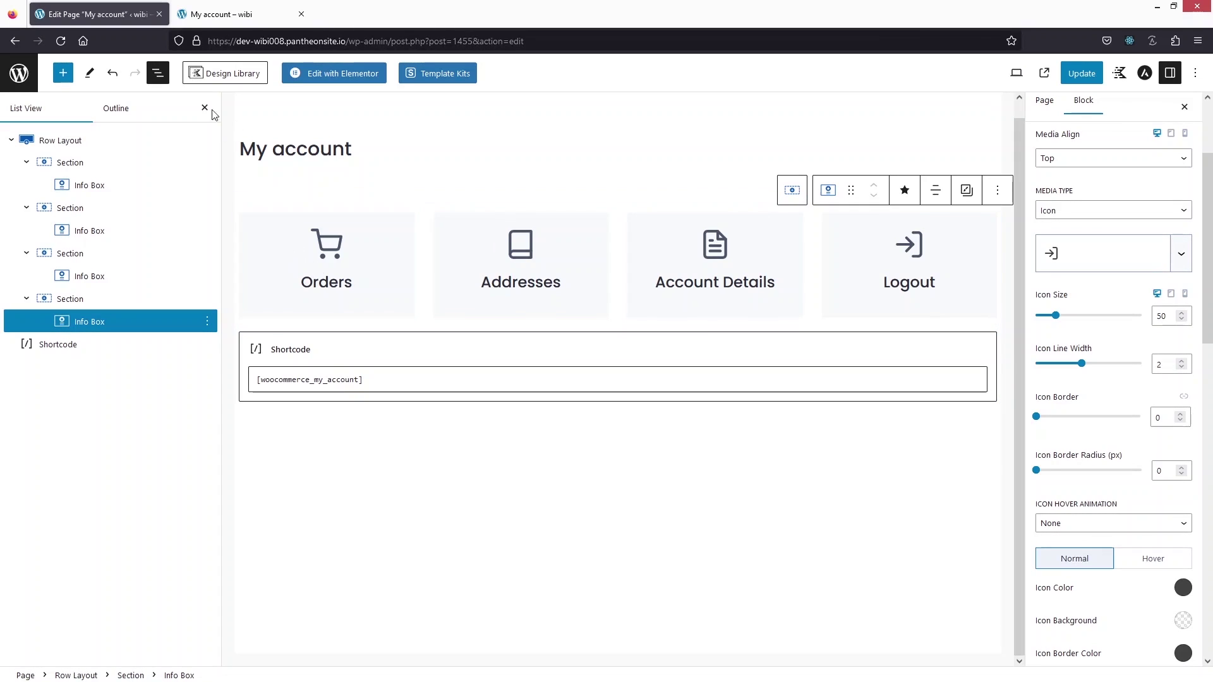
- Link the Orders Info Box to the live site's Orders account page URL
left_click(246, 14)
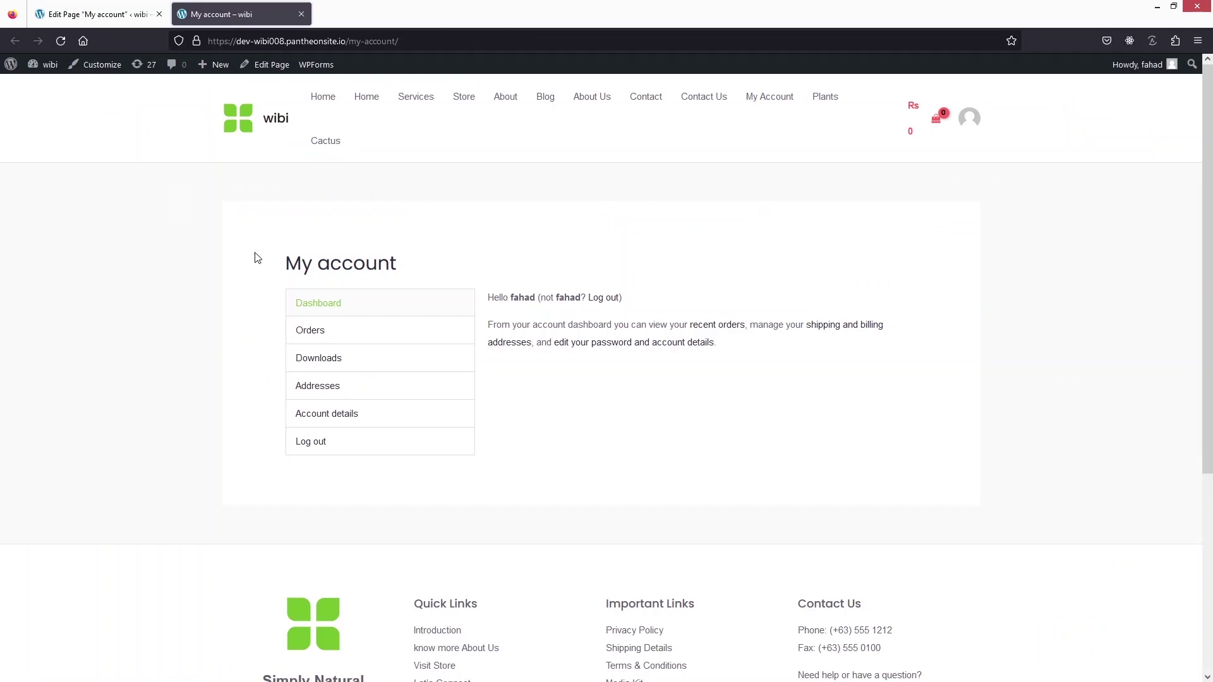
right_click(313, 332)
left_click(392, 430)
left_click(94, 14)
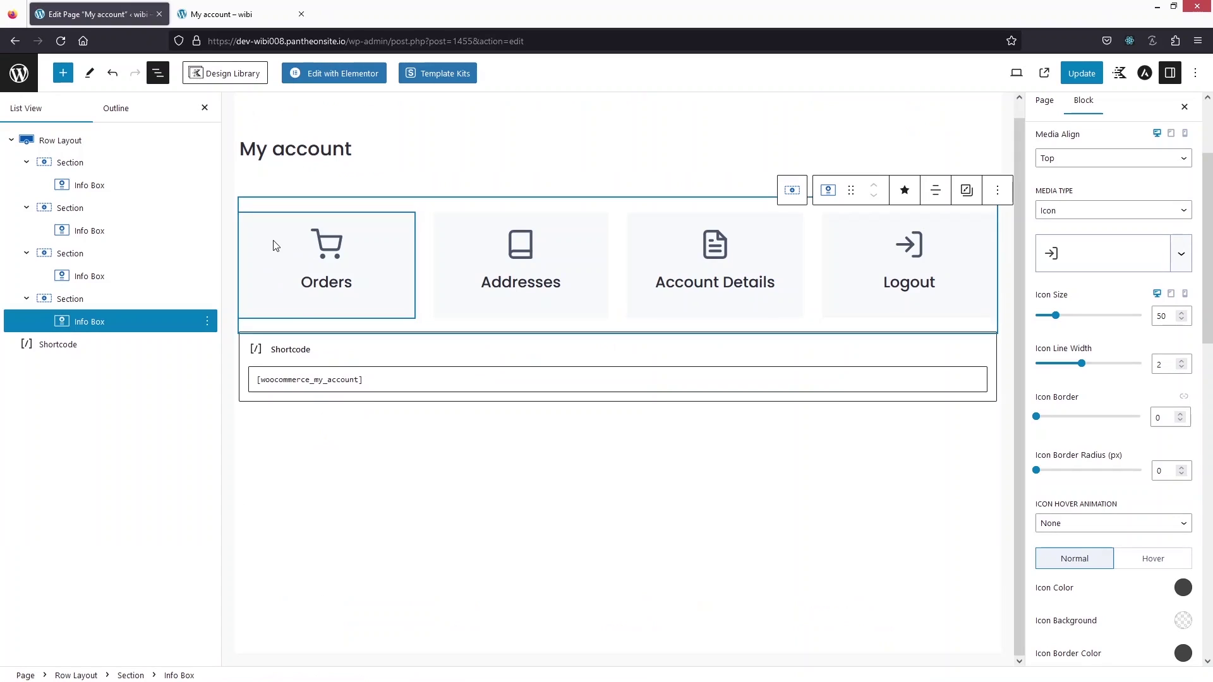
left_click(275, 246)
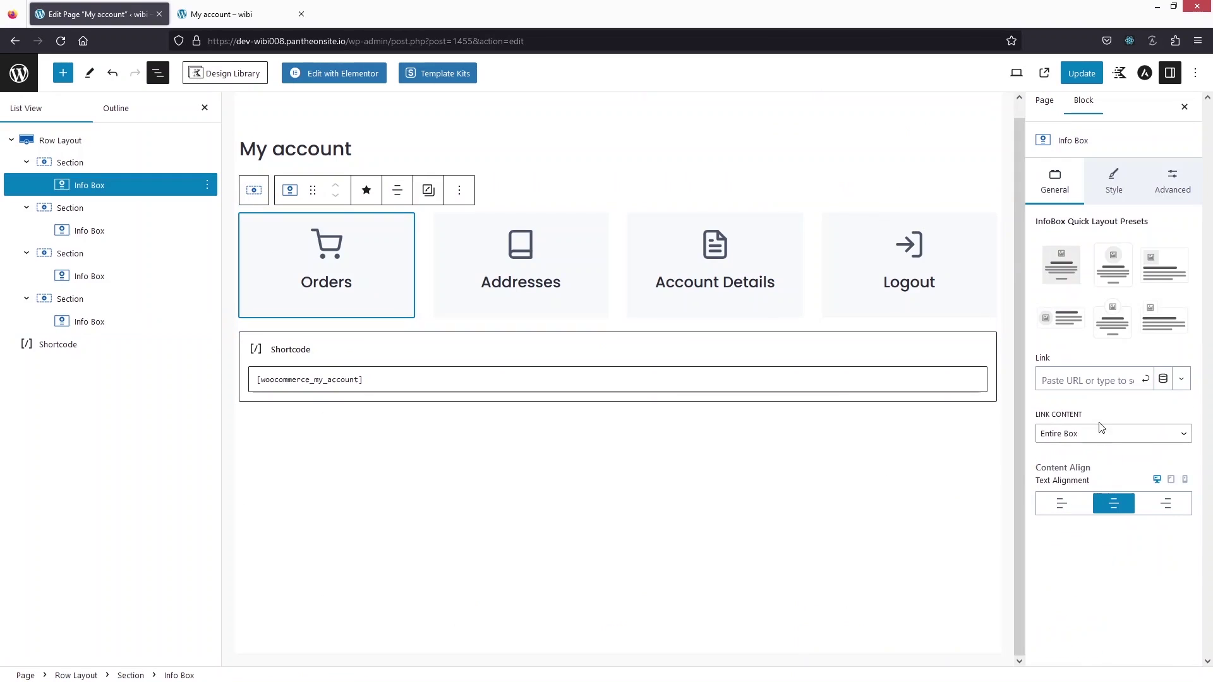
left_click(1071, 387)
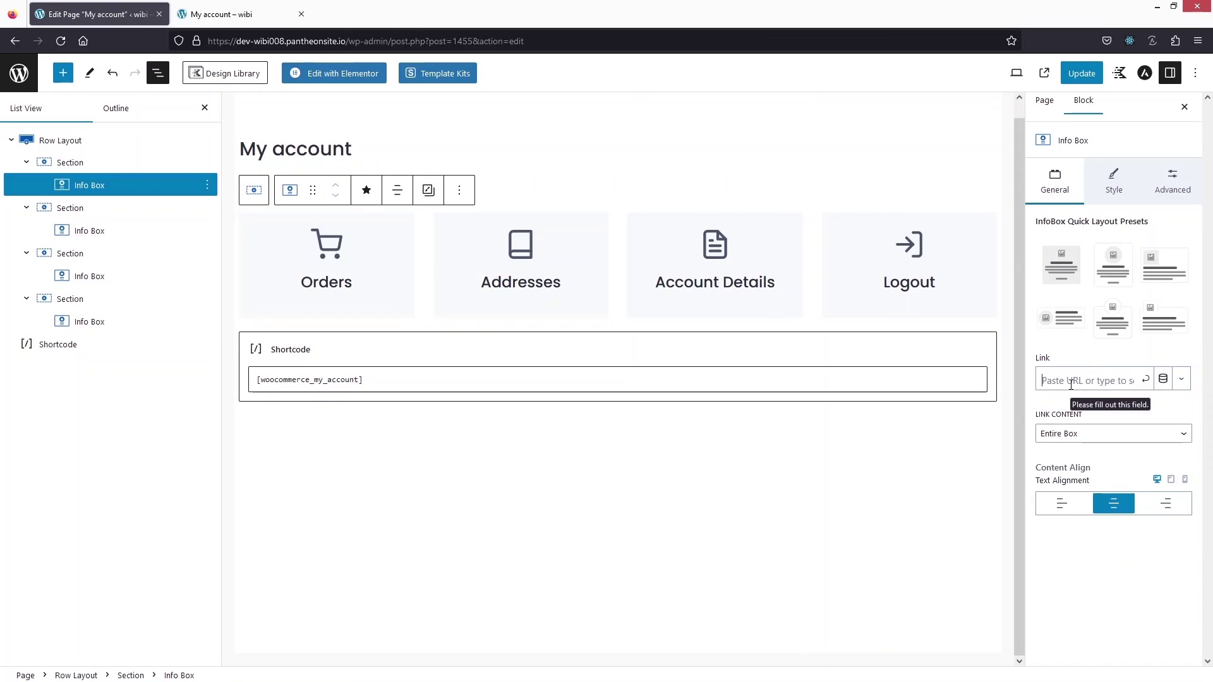
key("ctrl+v")
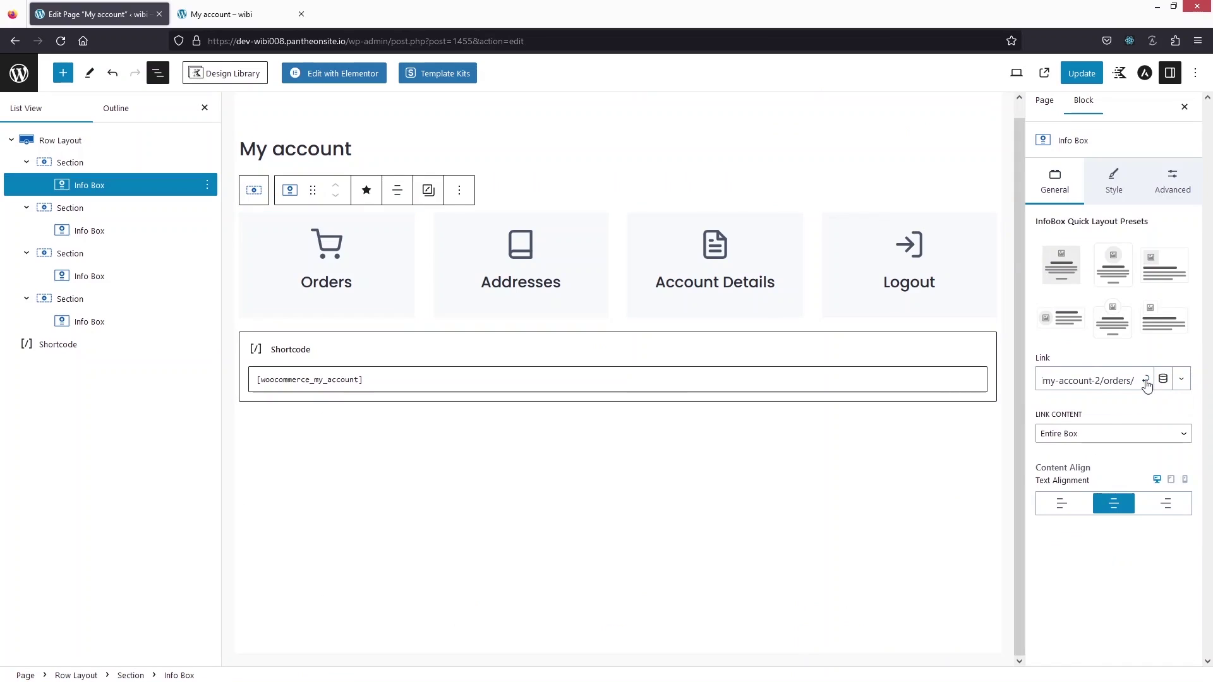
left_click(1146, 382)
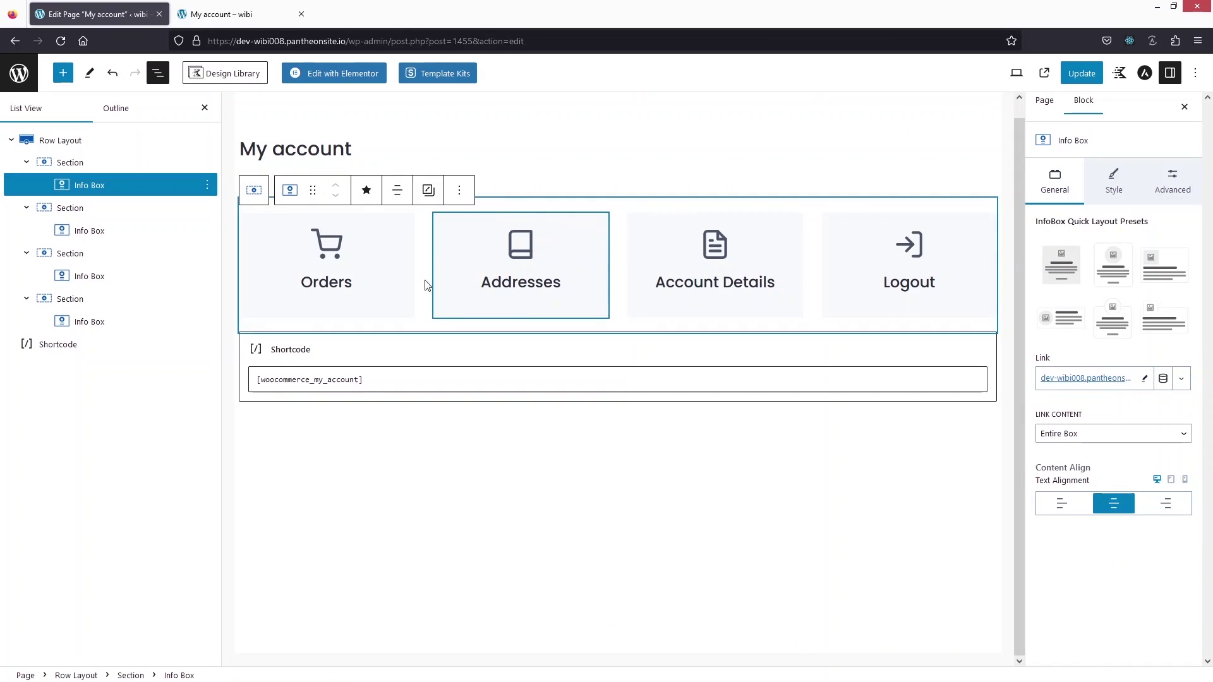
- Link the Addresses Info Box to the live Addresses account page URL
left_click(225, 17)
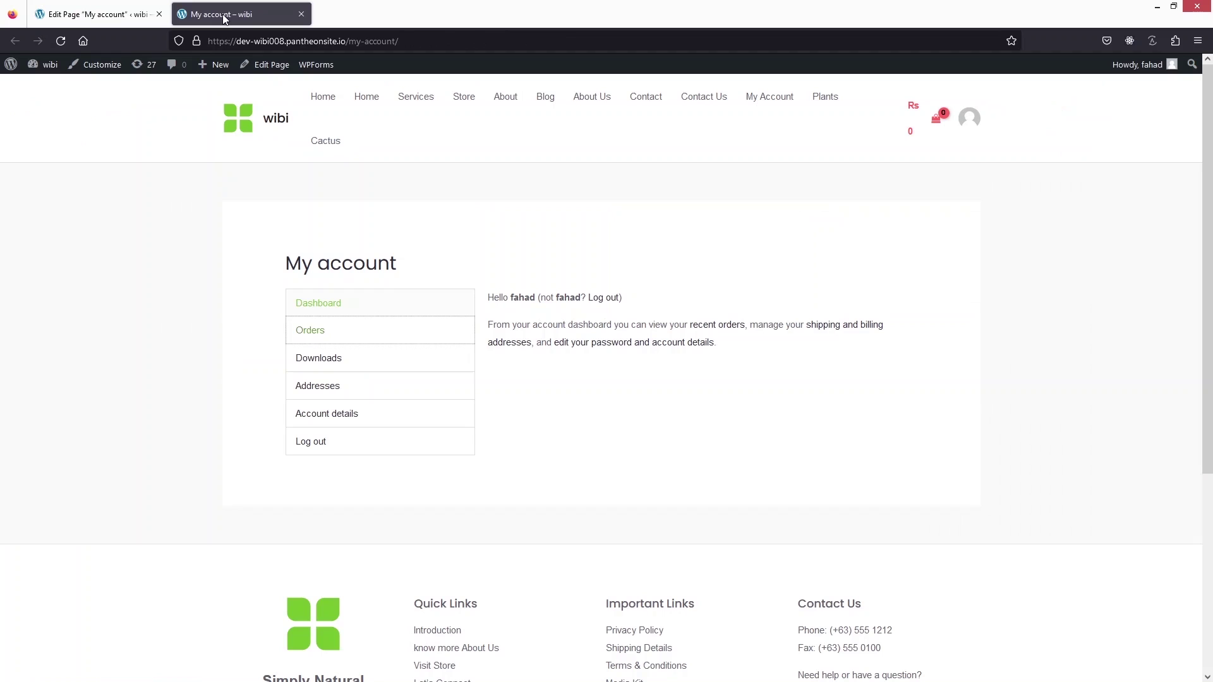
left_click(325, 386)
left_click(253, 41)
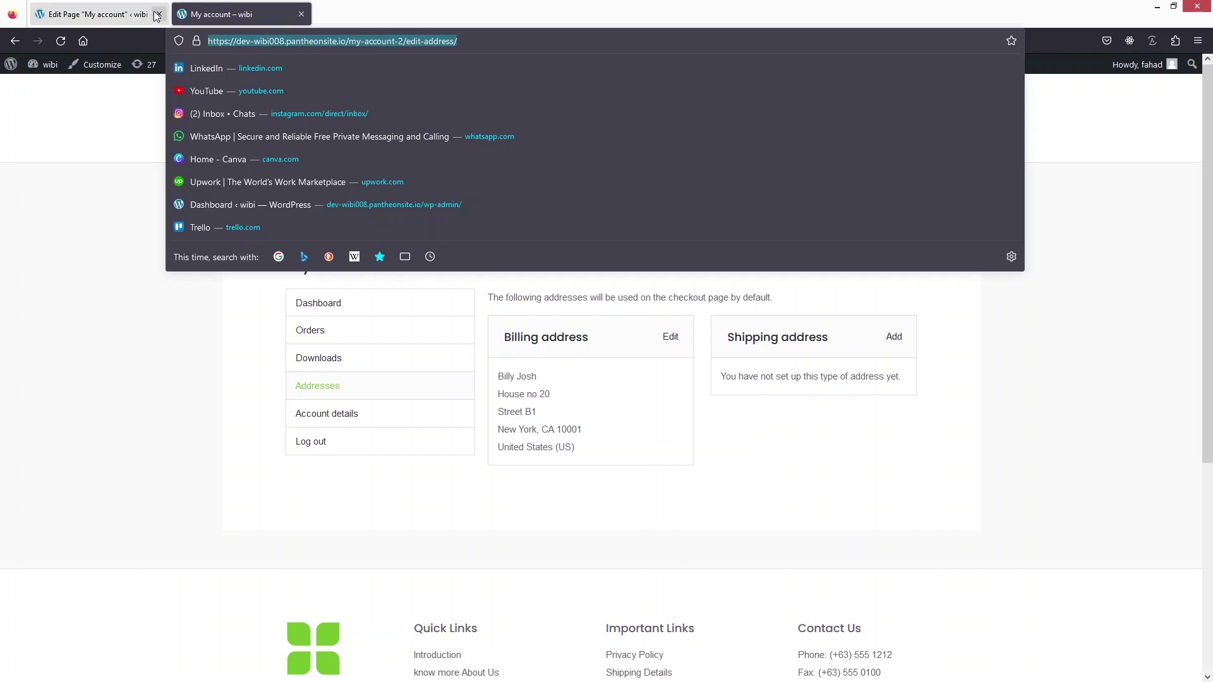
left_click(123, 18)
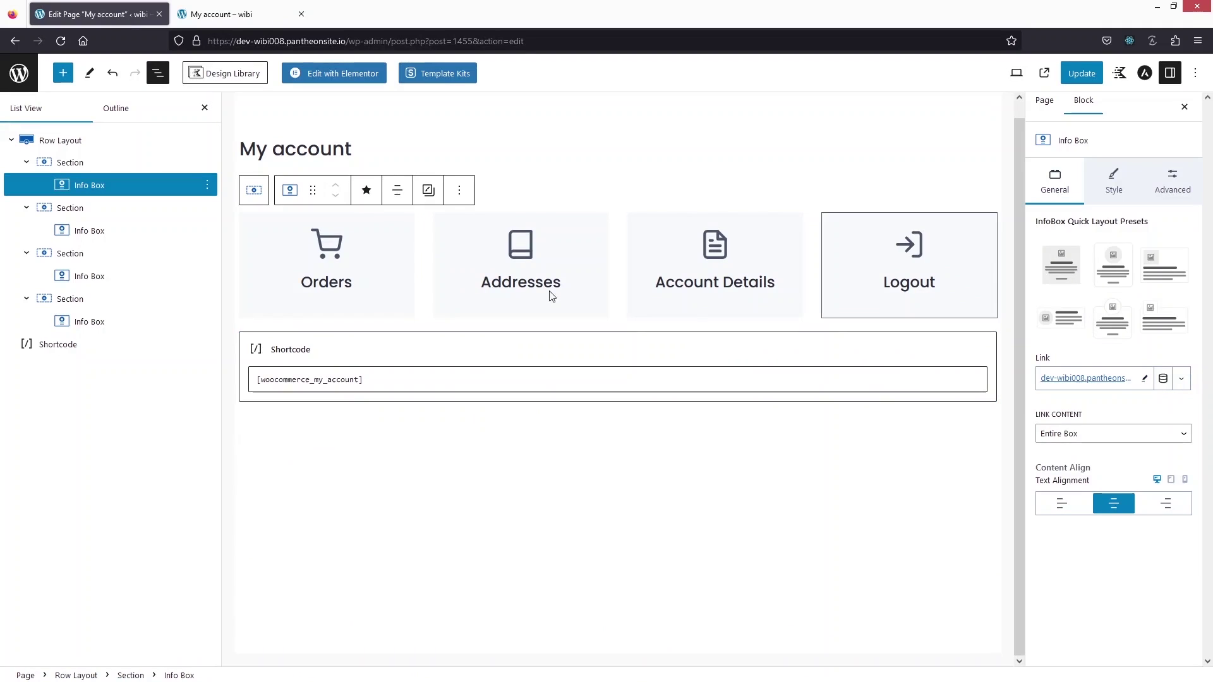
left_click(533, 255)
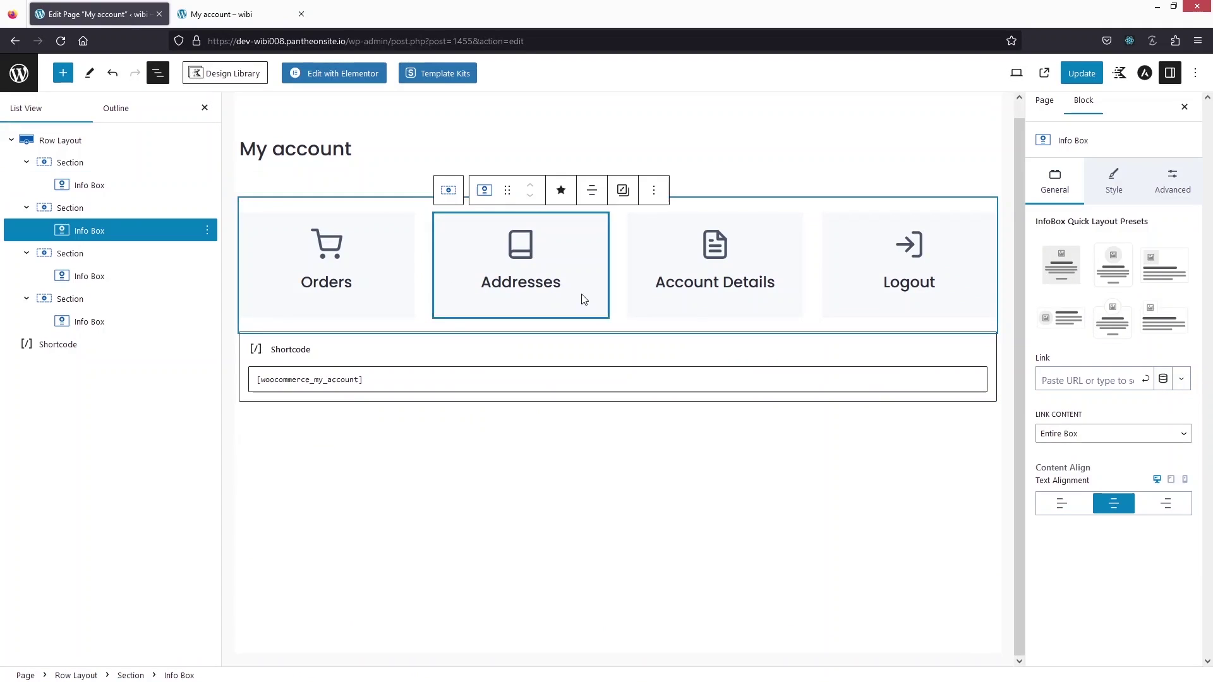
key("ctrl+v")
left_click(1145, 379)
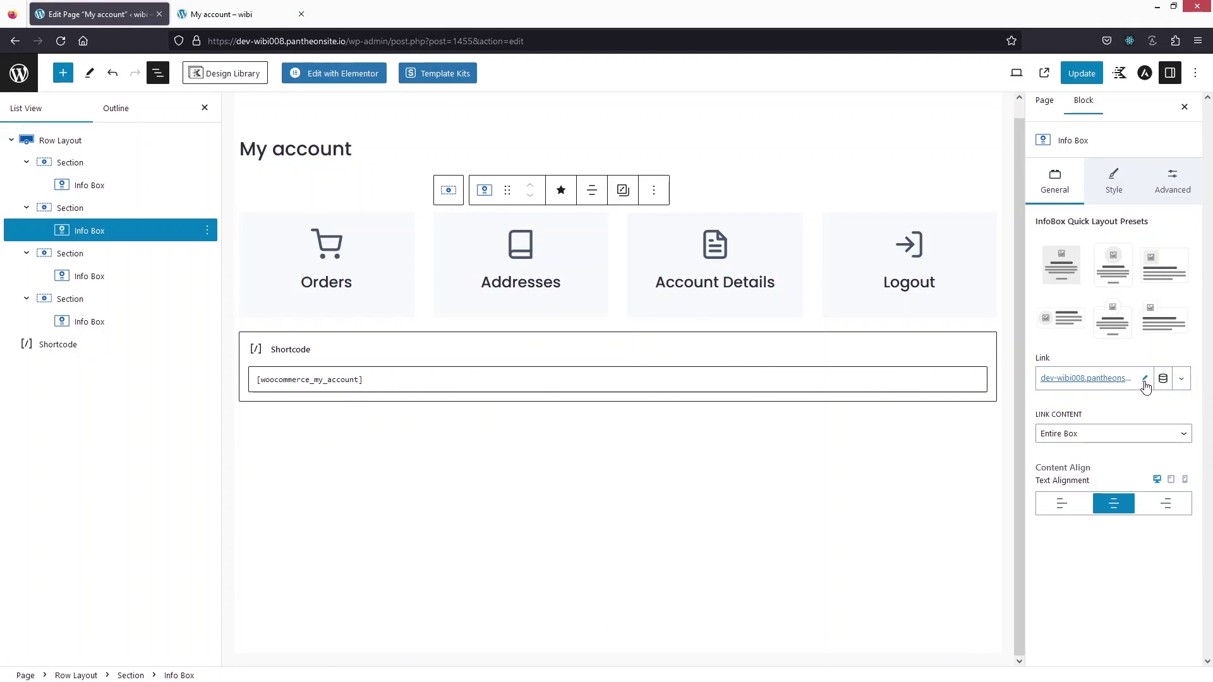
- Copy the Account details page address from the live site
key("ctrl+Tab")
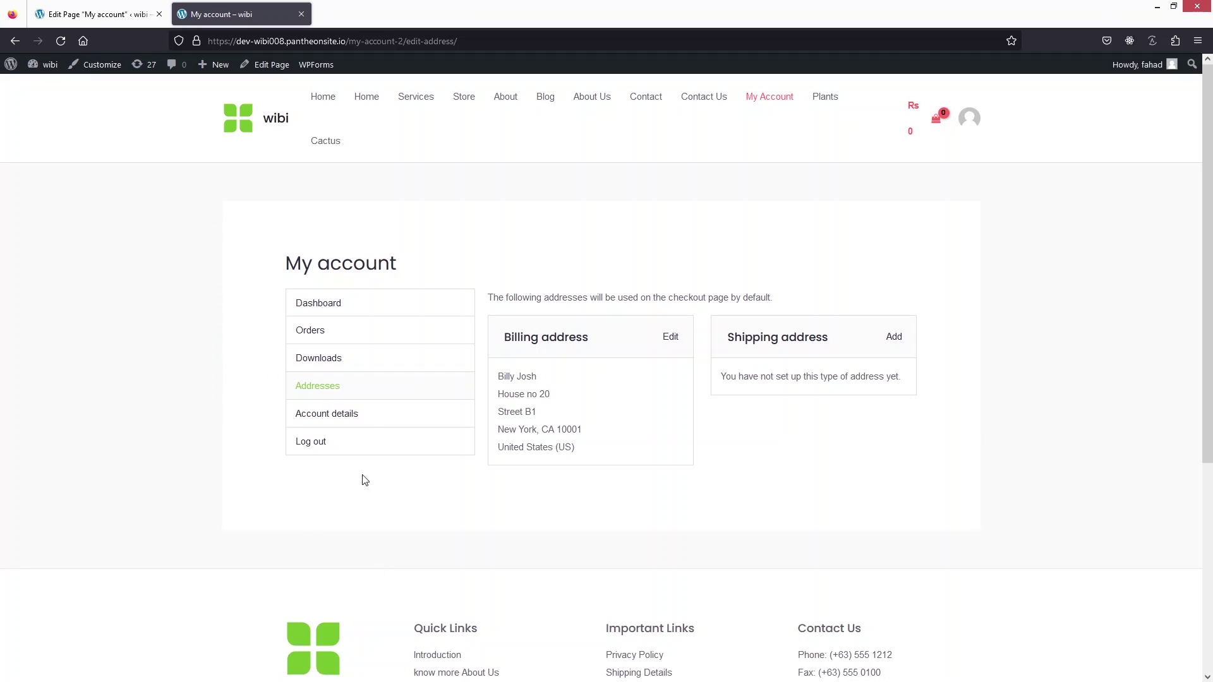
right_click(364, 417)
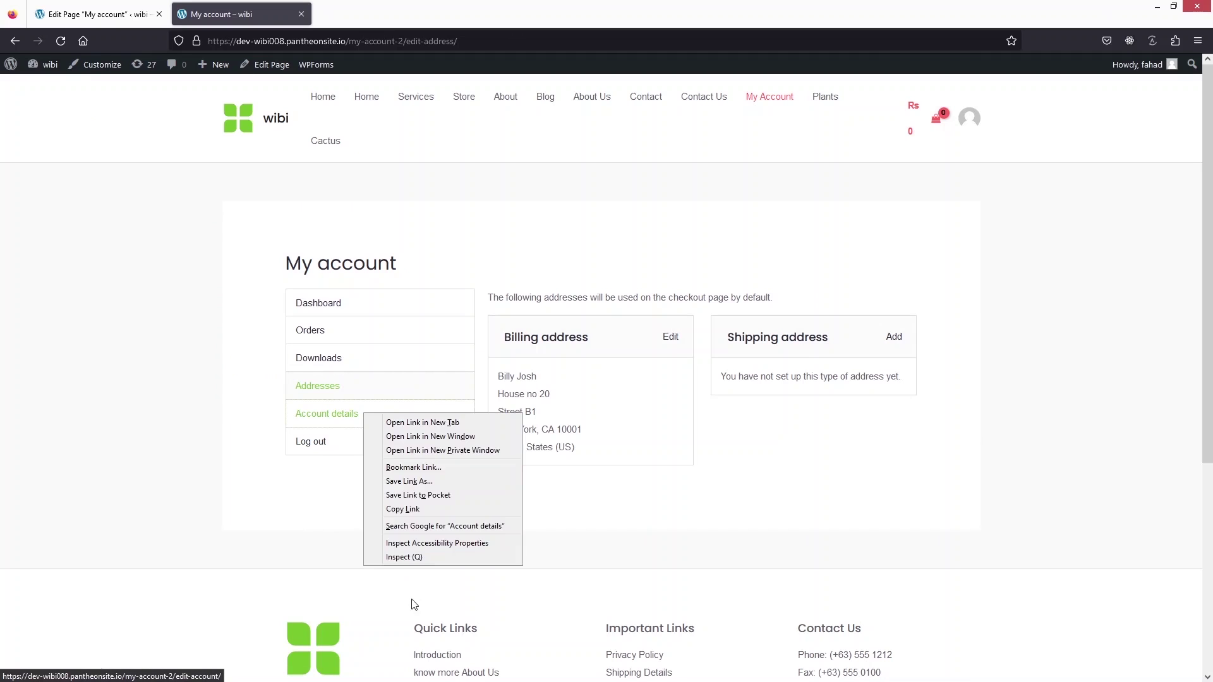
left_click(405, 511)
key("ctrl+Tab")
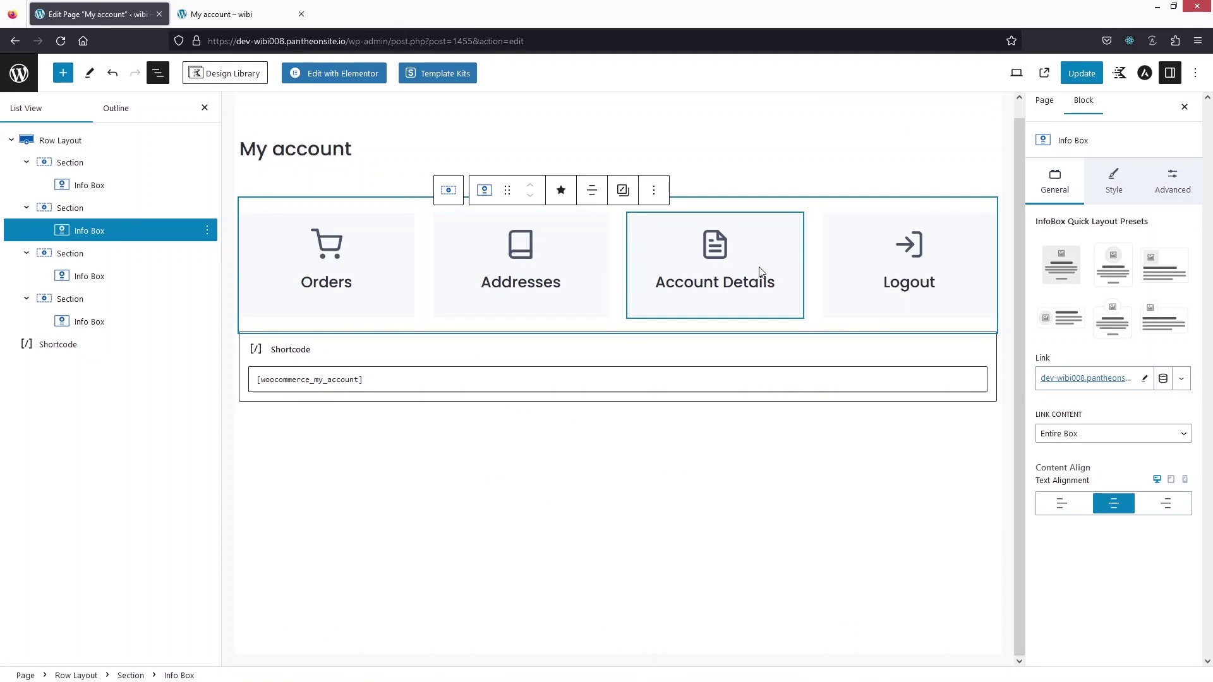
- Link the Account Details Info Box to the copied edit-account URL
left_click(762, 271)
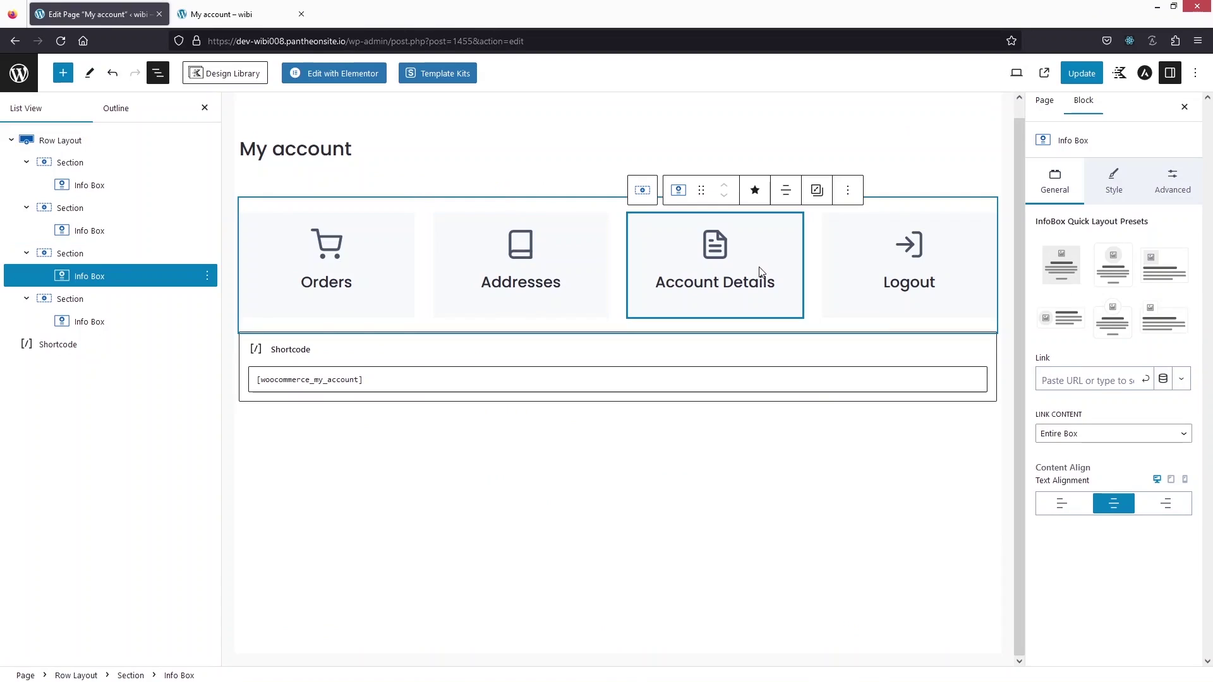
left_click(1088, 381)
key("ctrl+v")
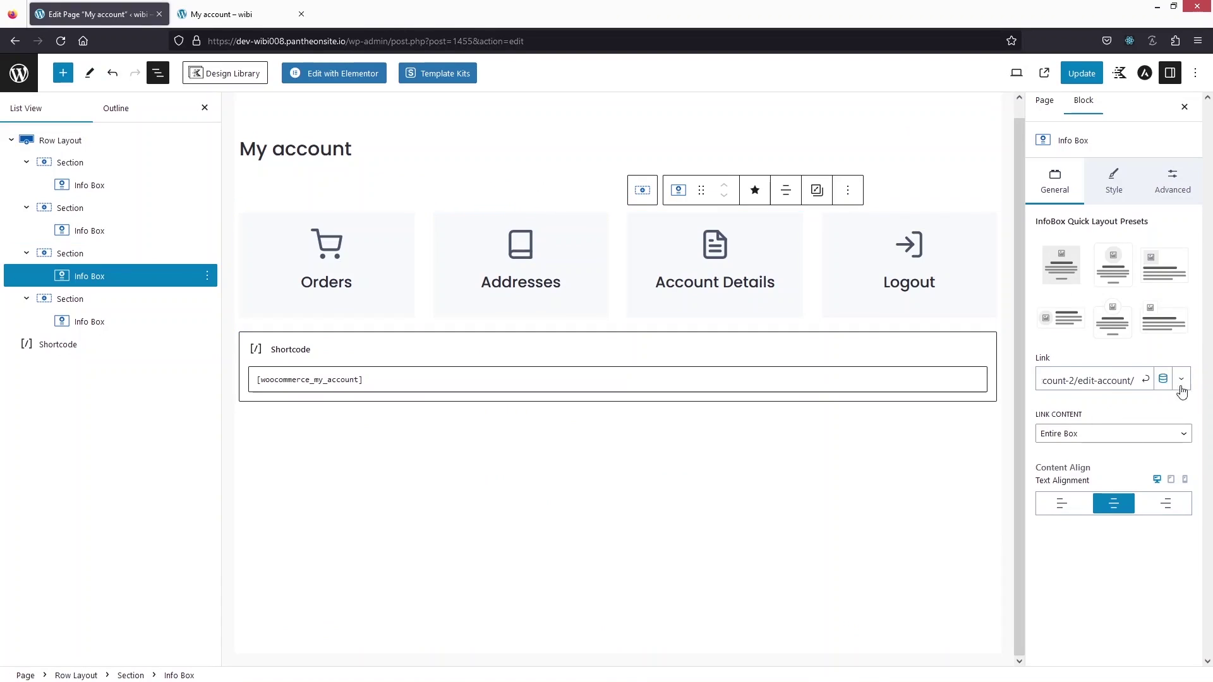
left_click(1146, 382)
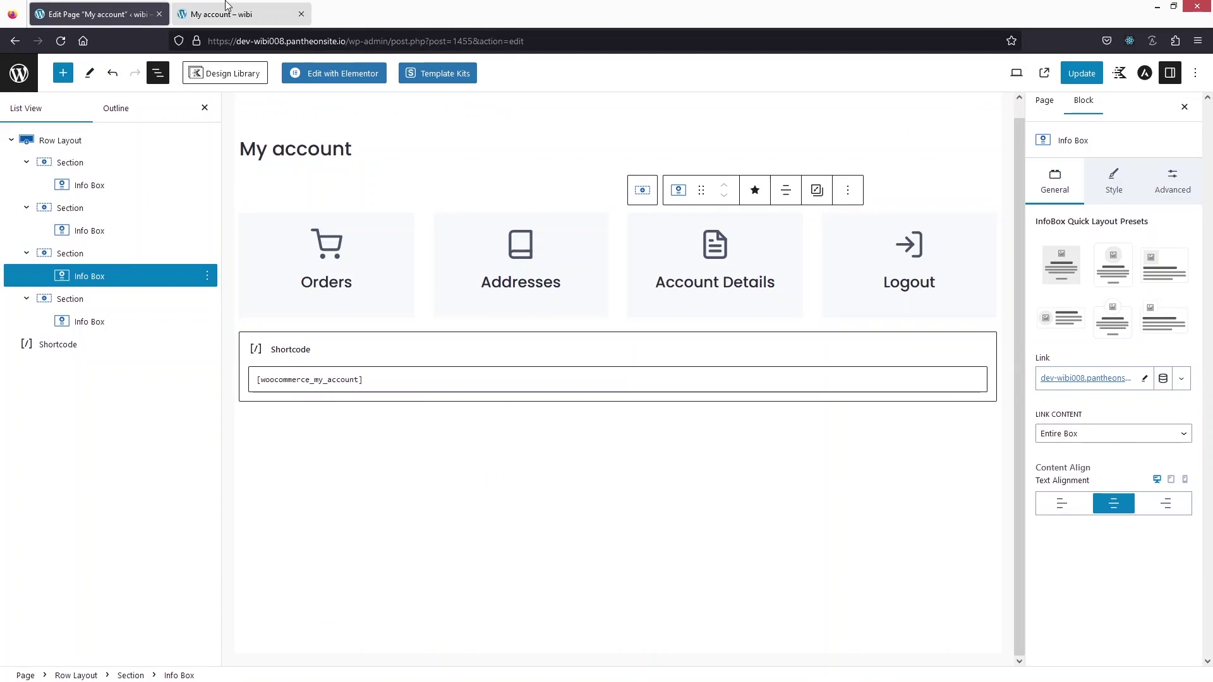
- Link the Logout Info Box to the site's Log out URL and update the page
left_click(224, 18)
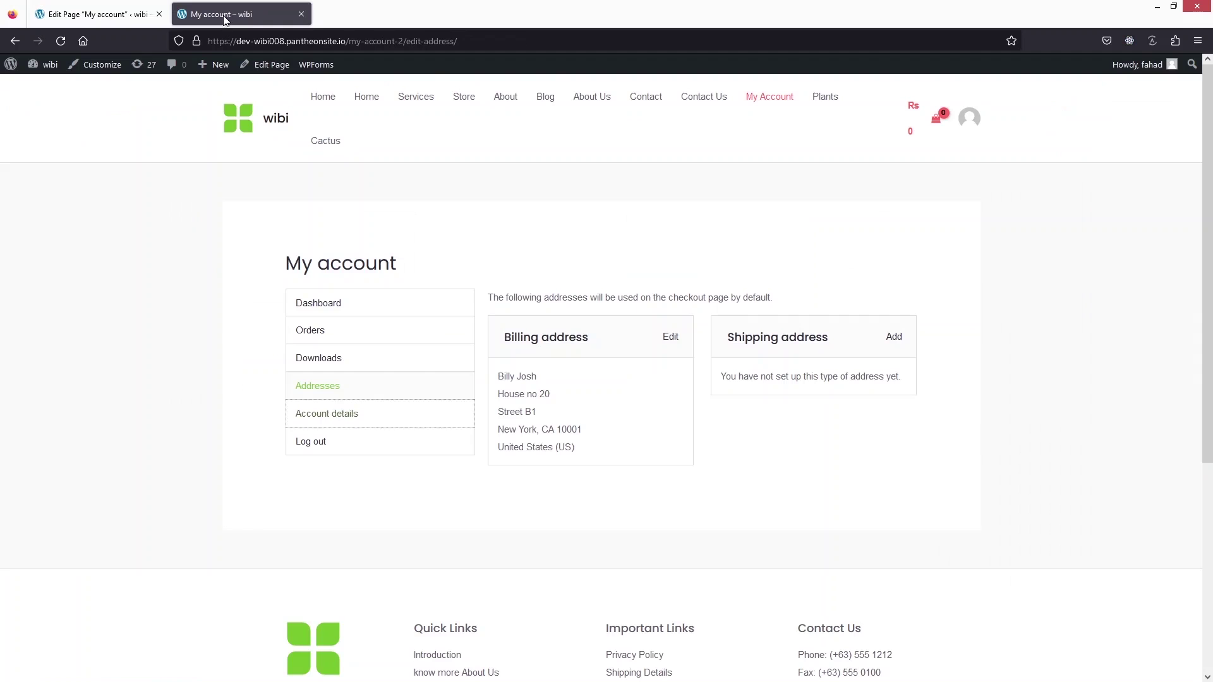
right_click(320, 449)
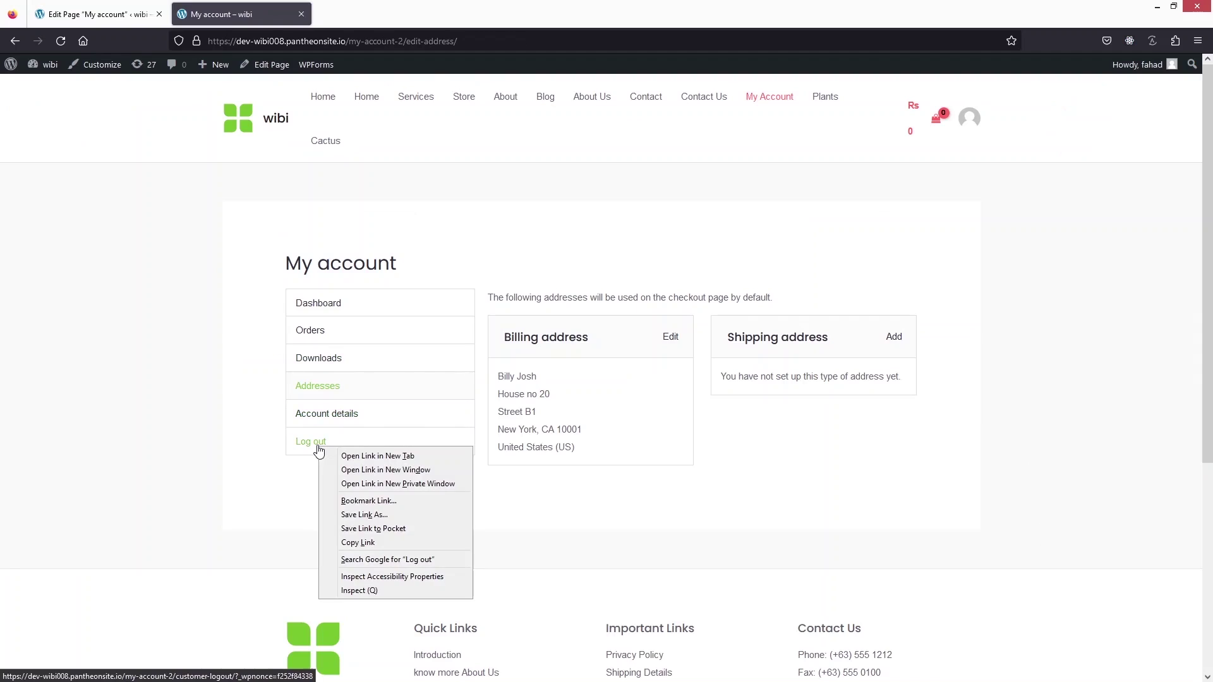
left_click(359, 542)
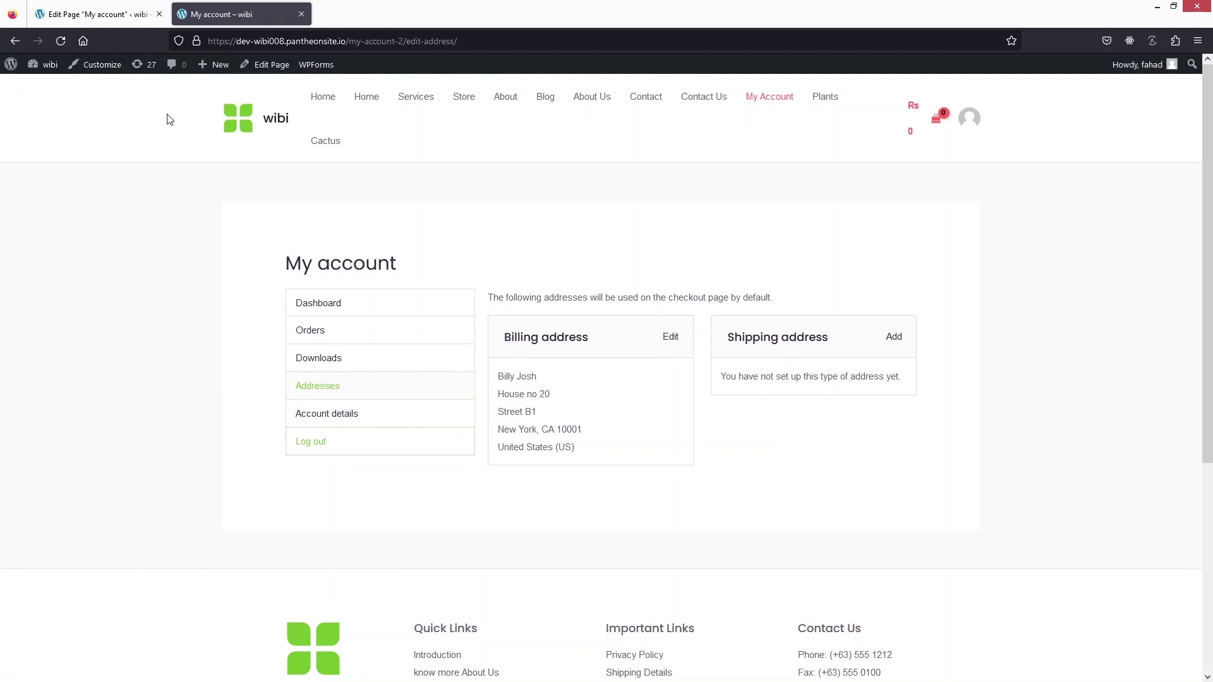
left_click(63, 16)
left_click(909, 290)
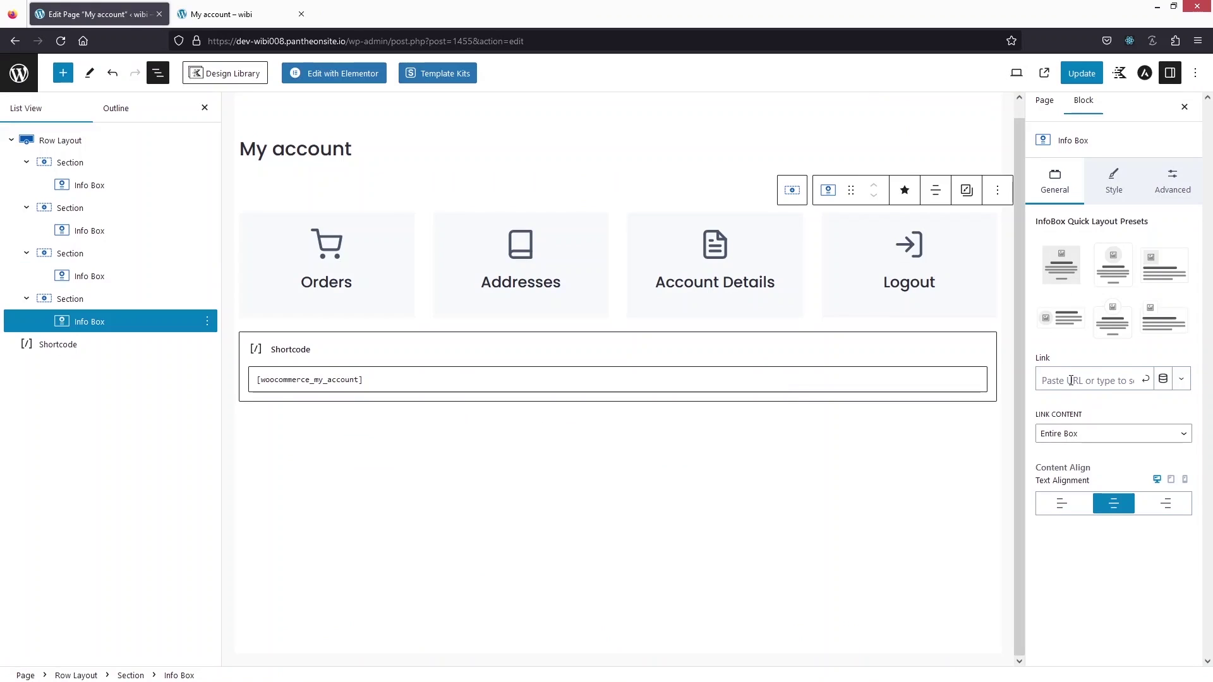
left_click(1071, 380)
key("ctrl+v")
left_click(1147, 381)
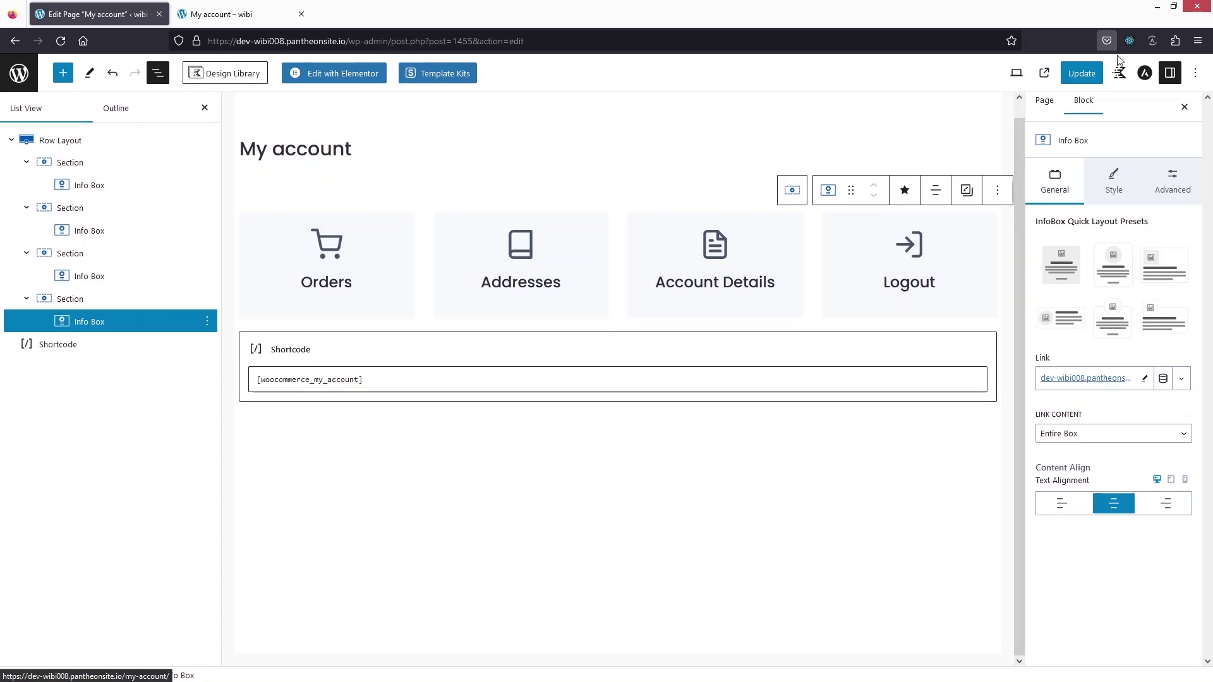
left_click(1079, 76)
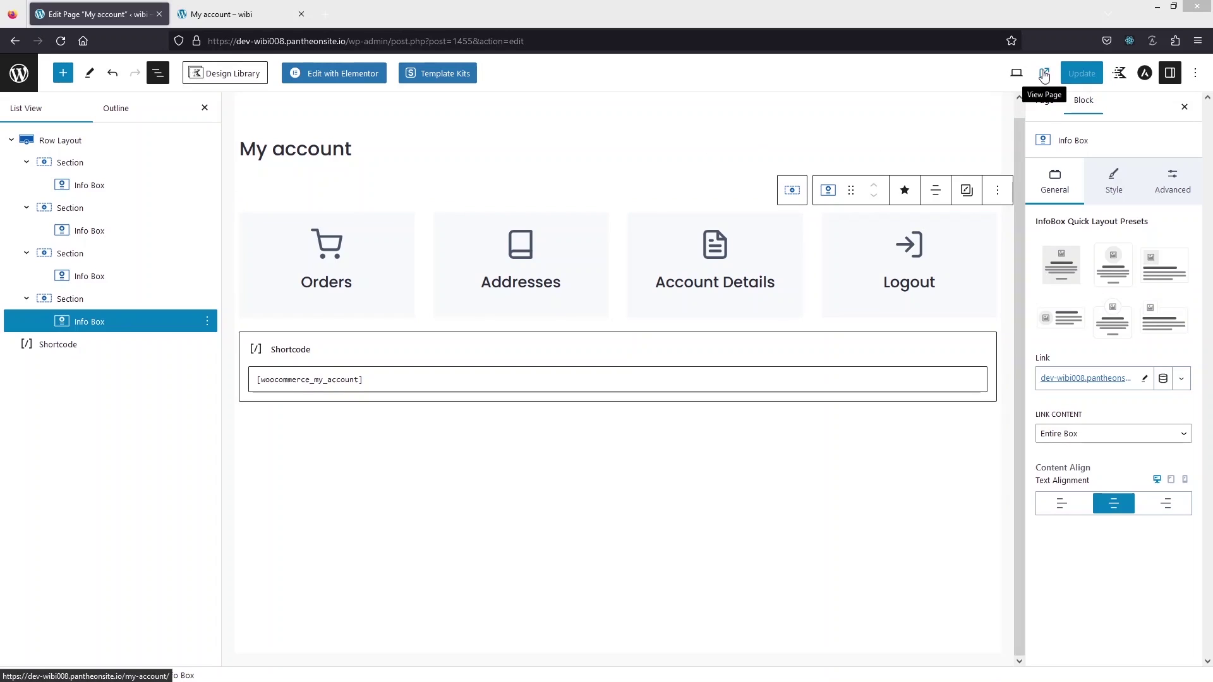
- Open the published My account page in its own browser tab
middle_click(1044, 72)
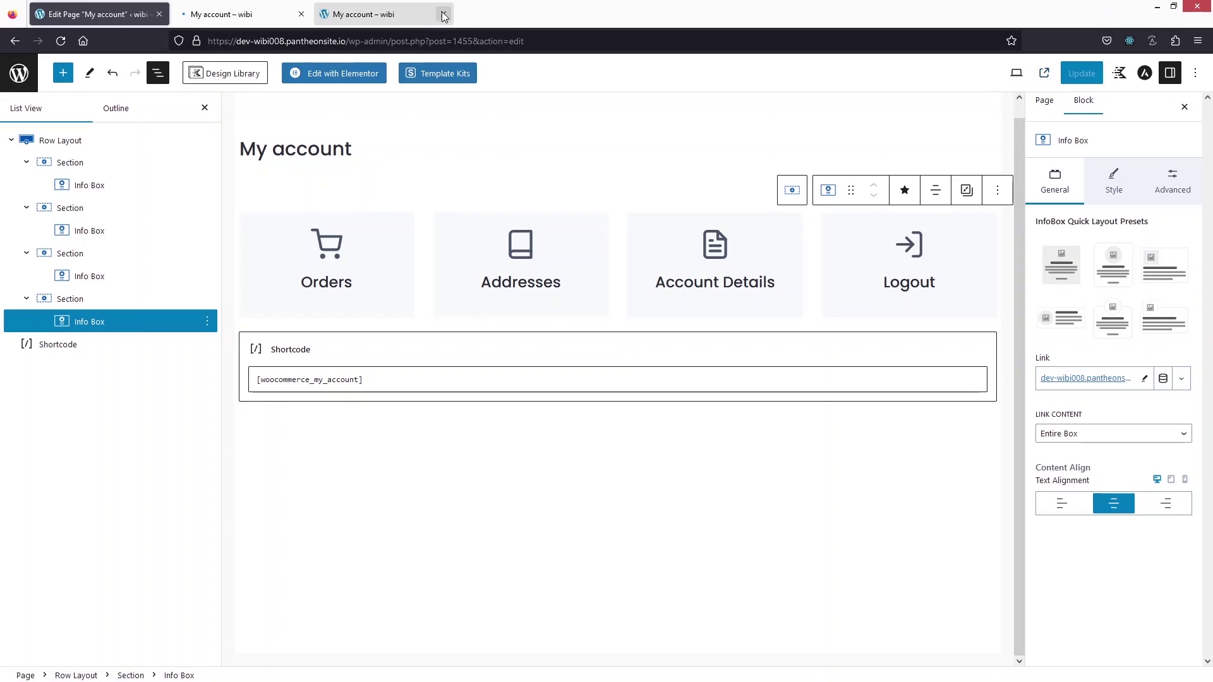
middle_click(212, 12)
left_click(214, 14)
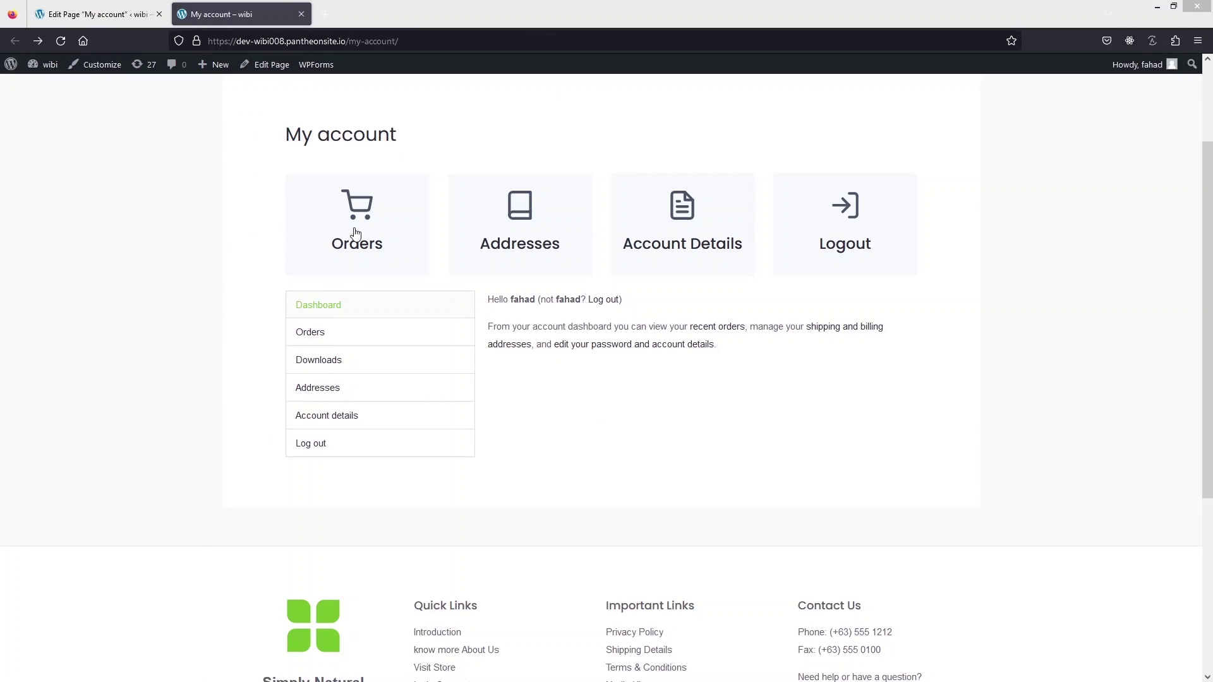
- Confirm the Orders info box leads to the orders list, then launch the Customizer for this page
left_click(356, 234)
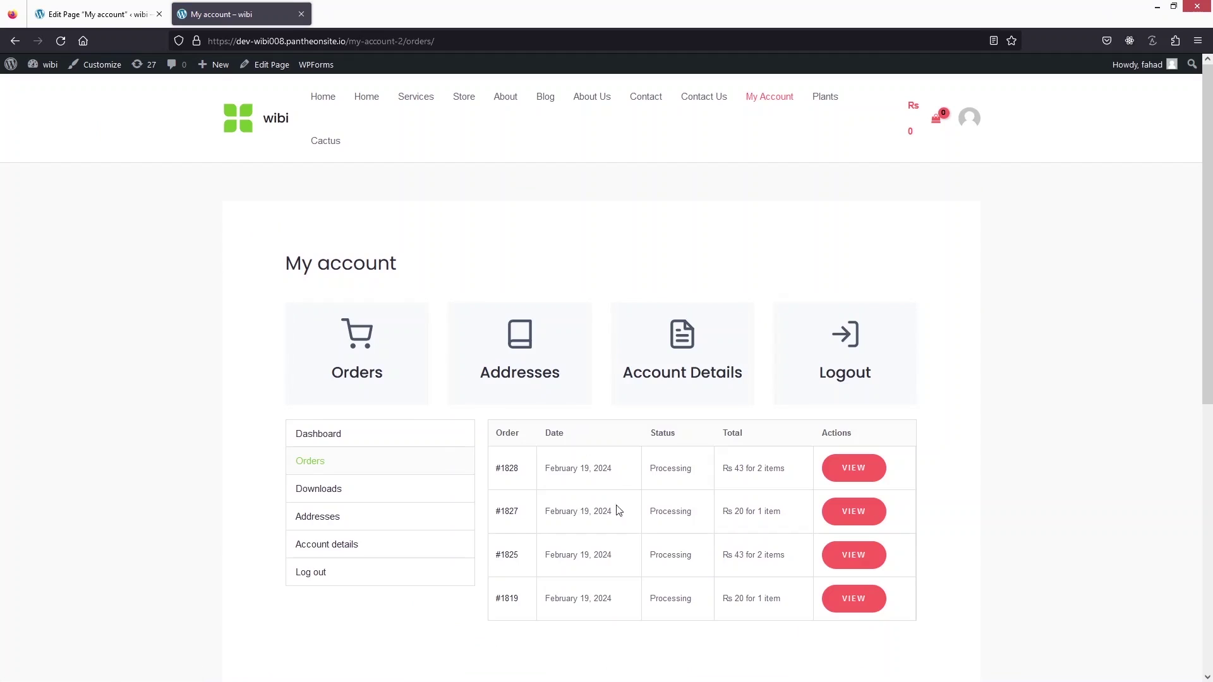
scroll(604, 549, "down", 1)
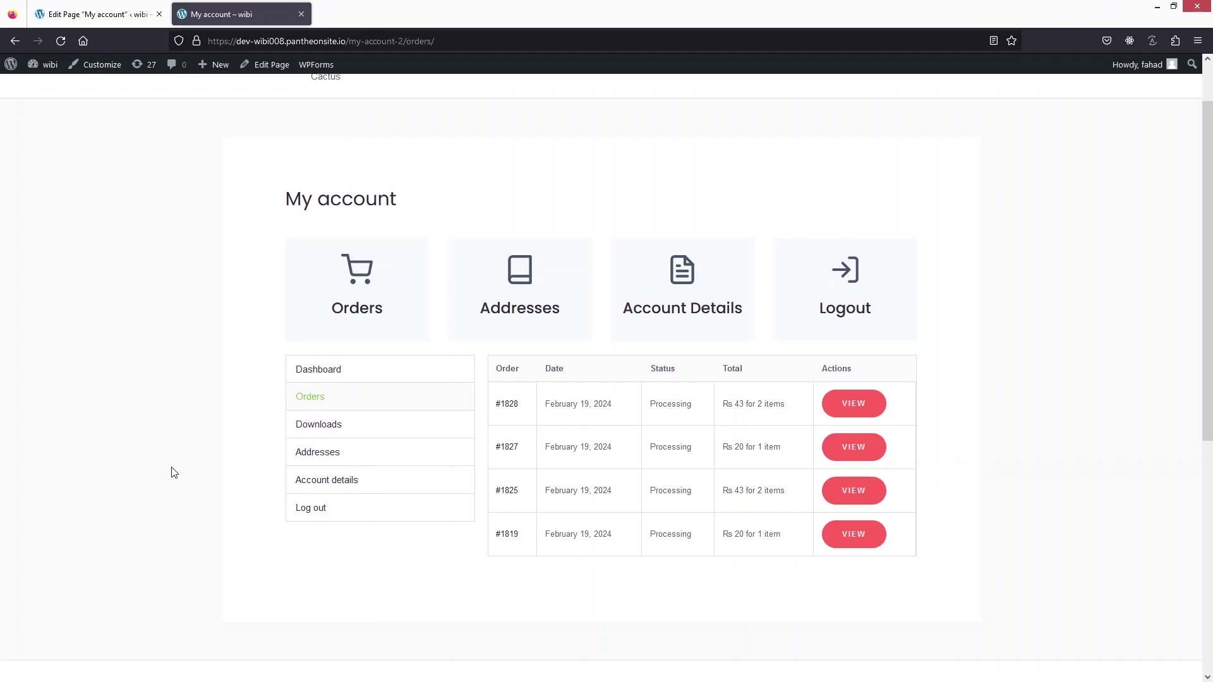
left_click(93, 64)
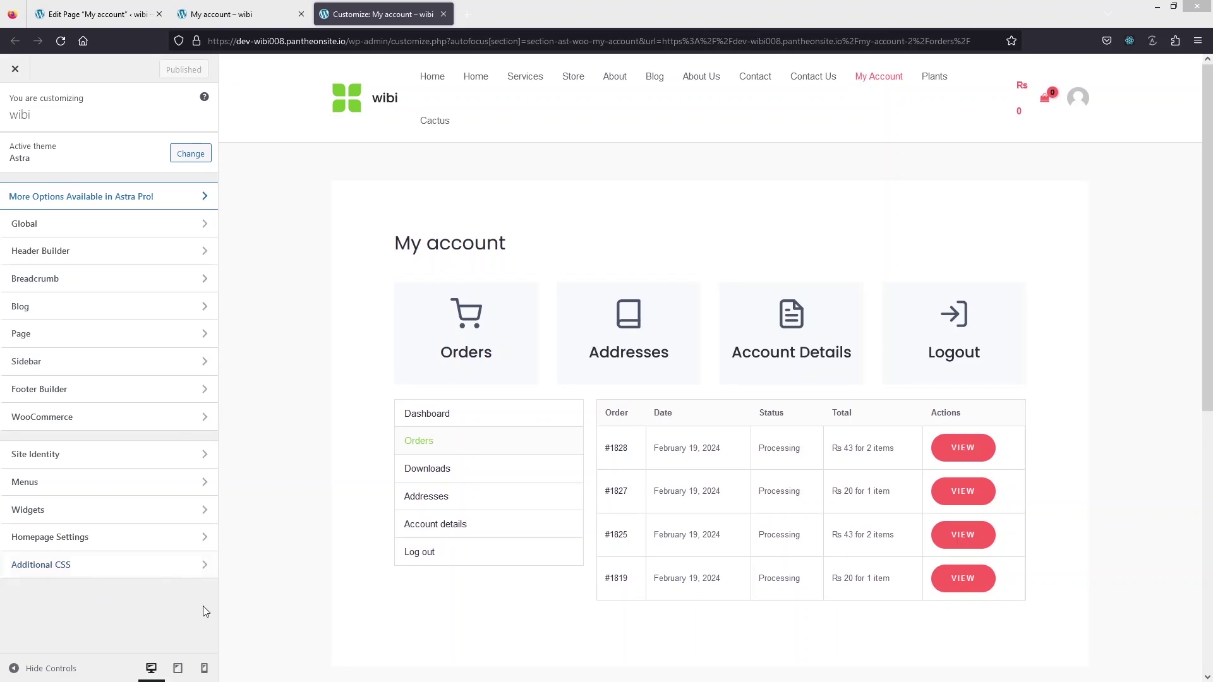
- Paste Additional CSS hiding .woocommerce-MyAccount-navigation and setting .woocommerce-MyAccount-content width to 100%
left_click(175, 570)
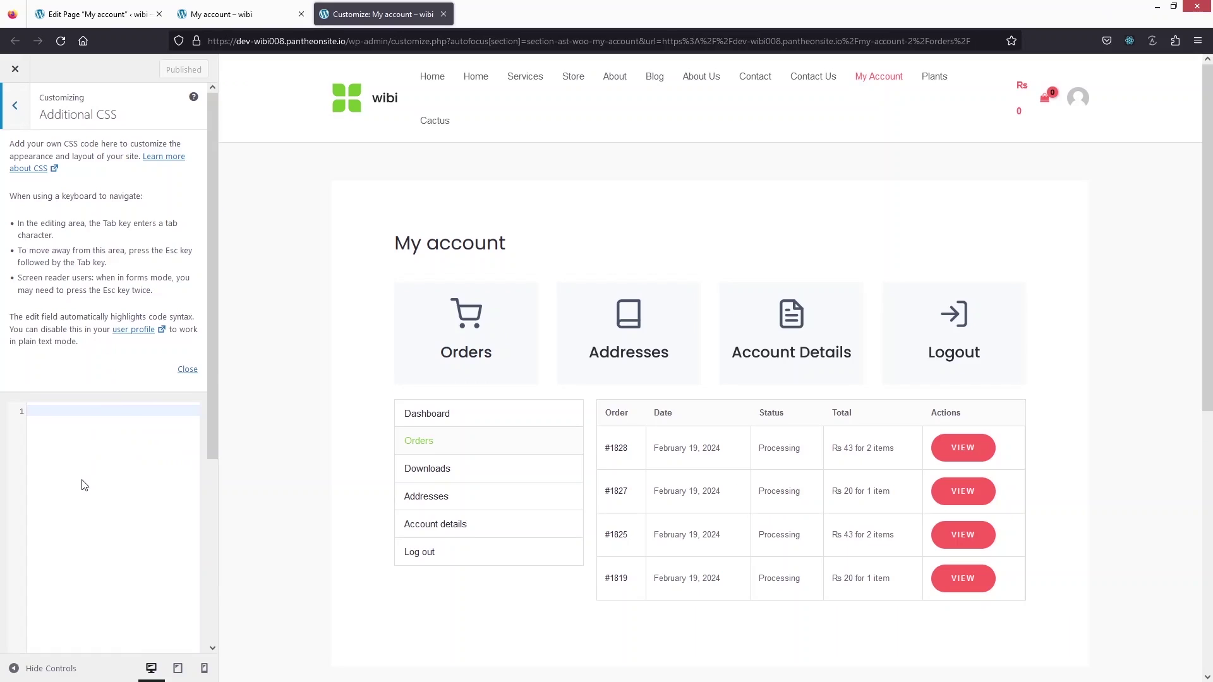
scroll(84, 486, "down", 4)
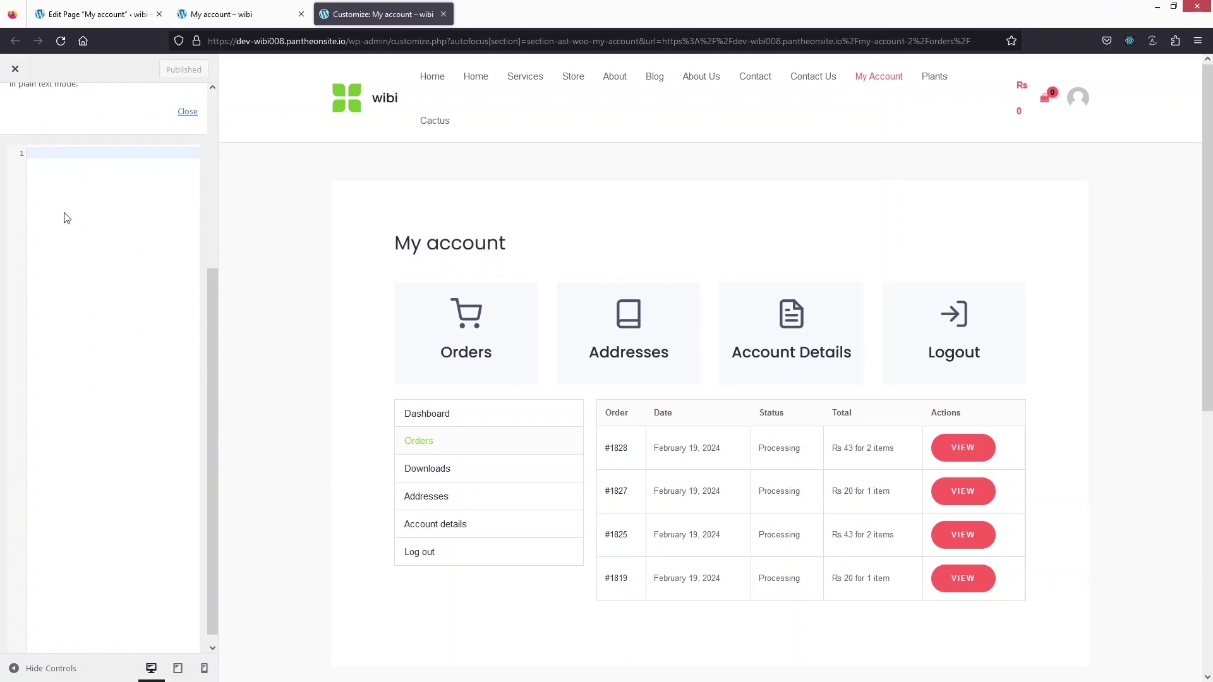
key("ctrl+v")
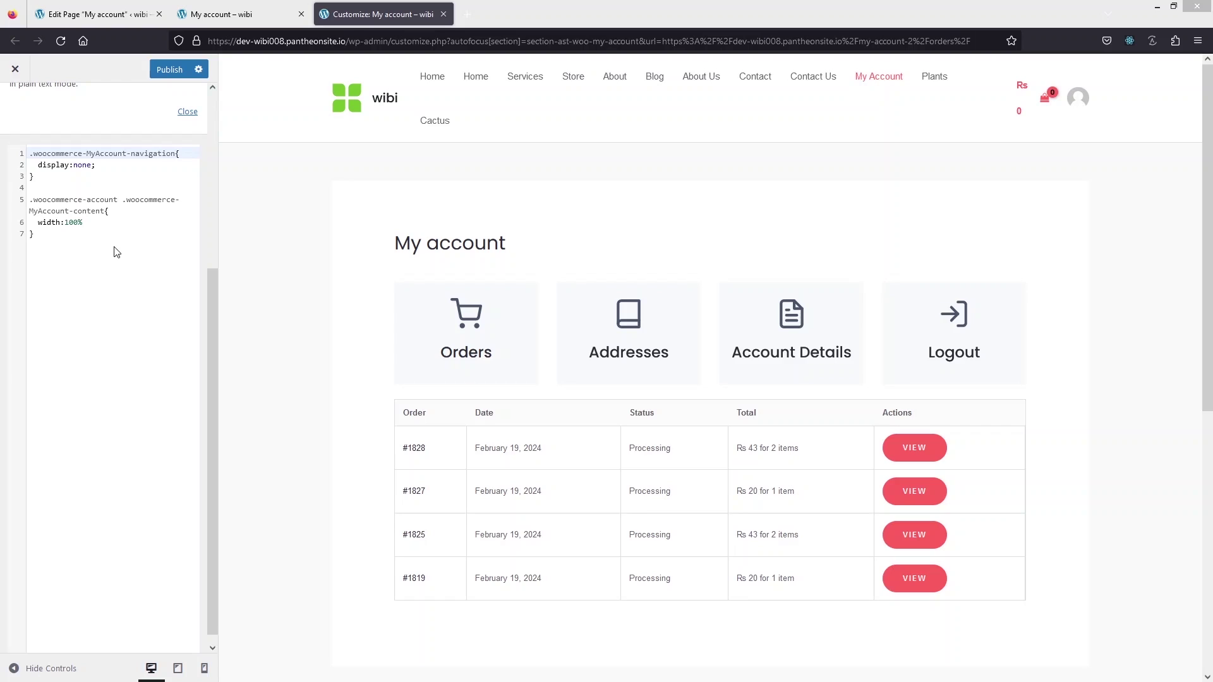
left_click(91, 251)
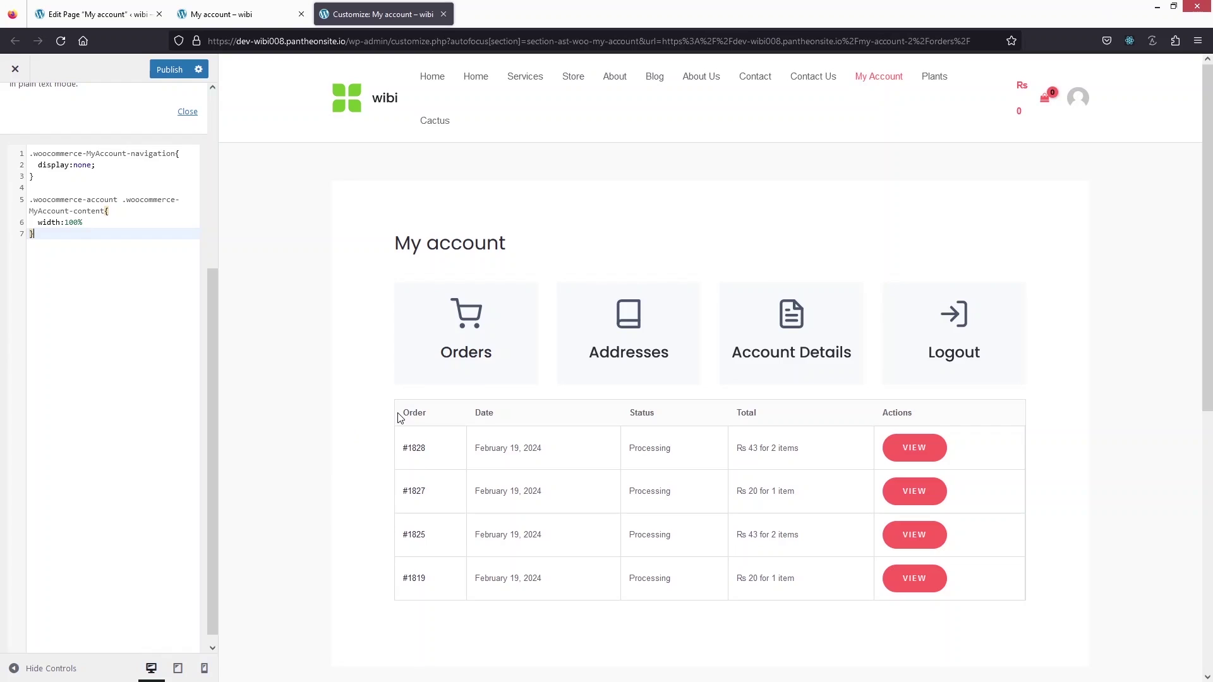
key("Up")
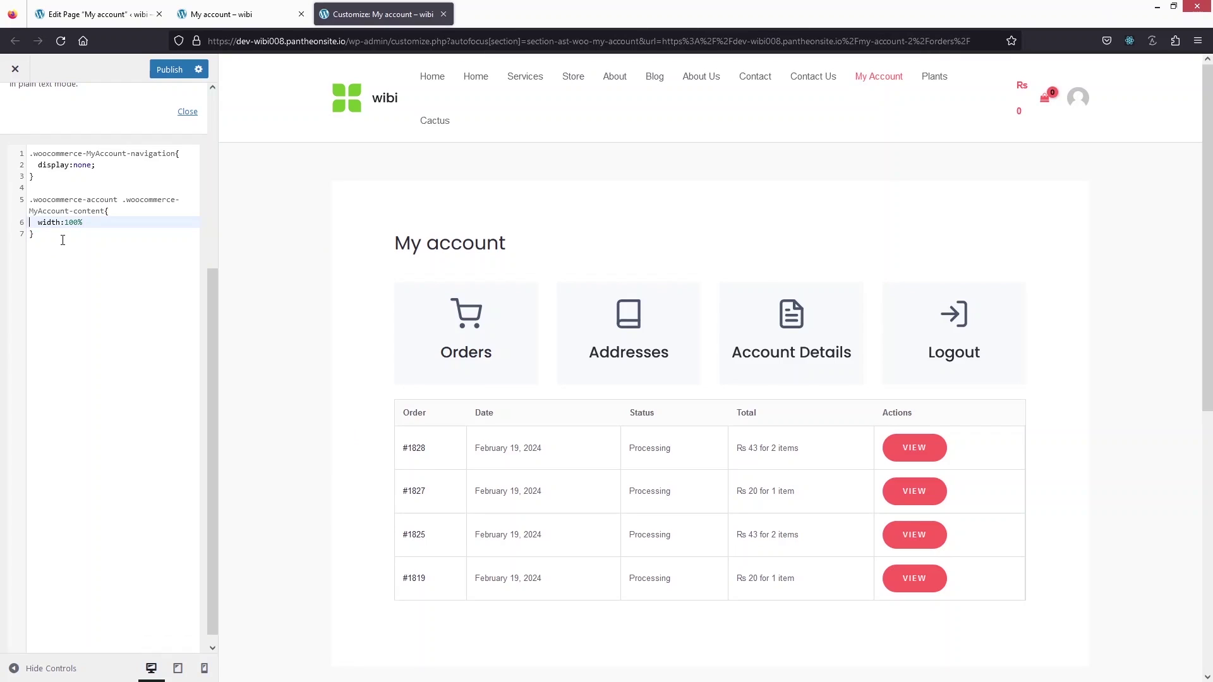
type("//")
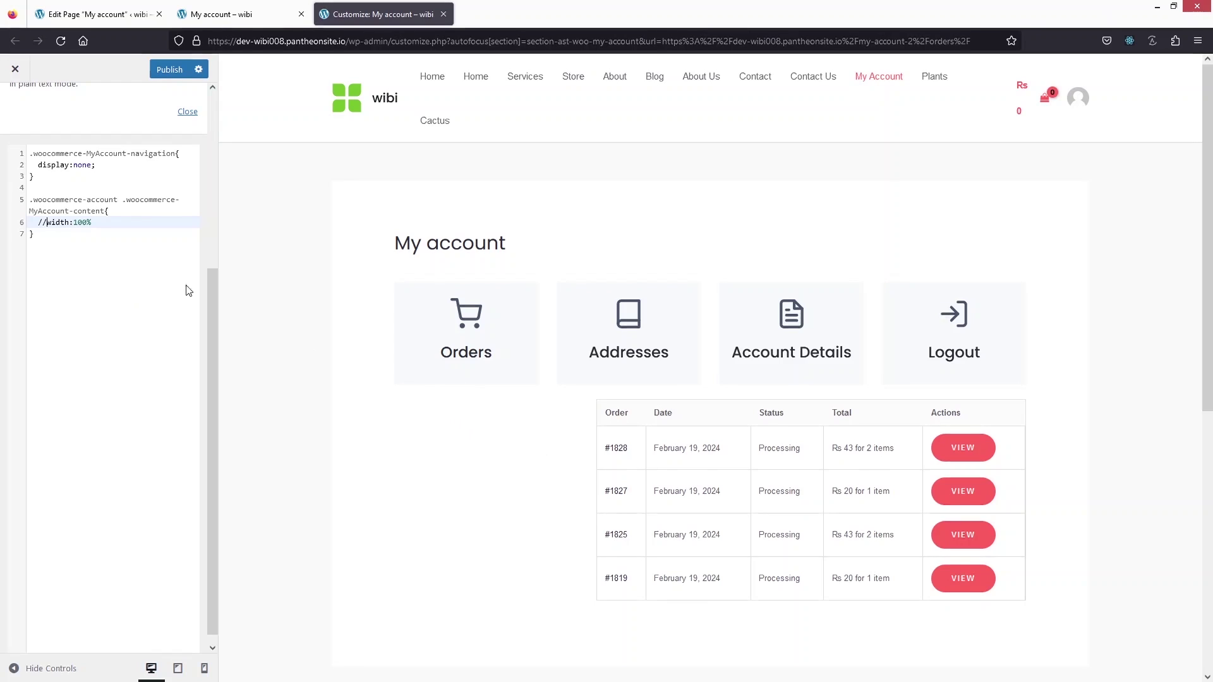
left_click(36, 166)
type("//")
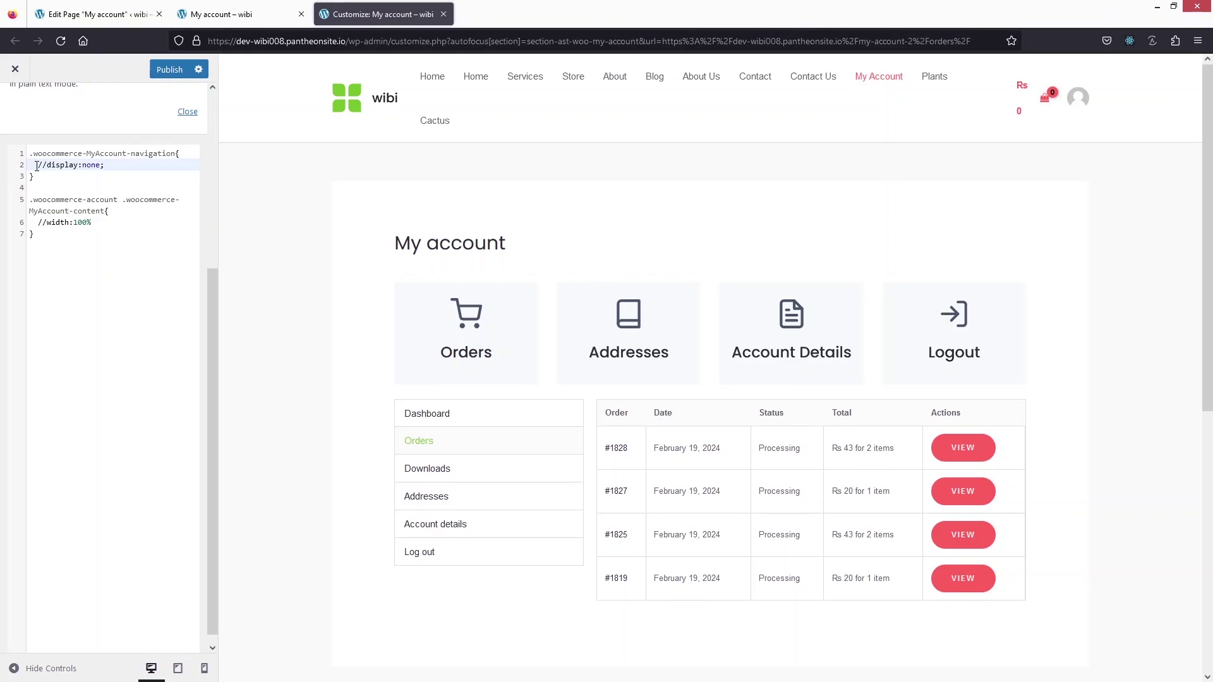
key("BackSpace")
key("BackSpace")
key("Down")
key("Down")
key("Down")
key("Down")
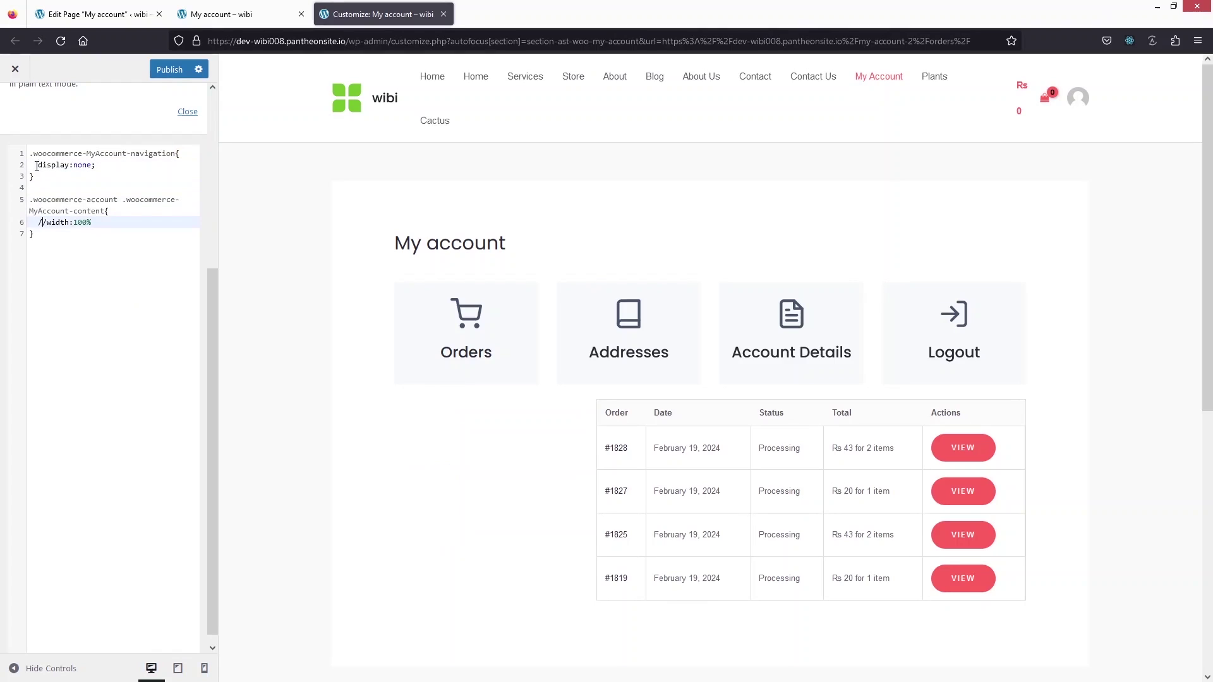
key("BackSpace")
key("BackSpace")
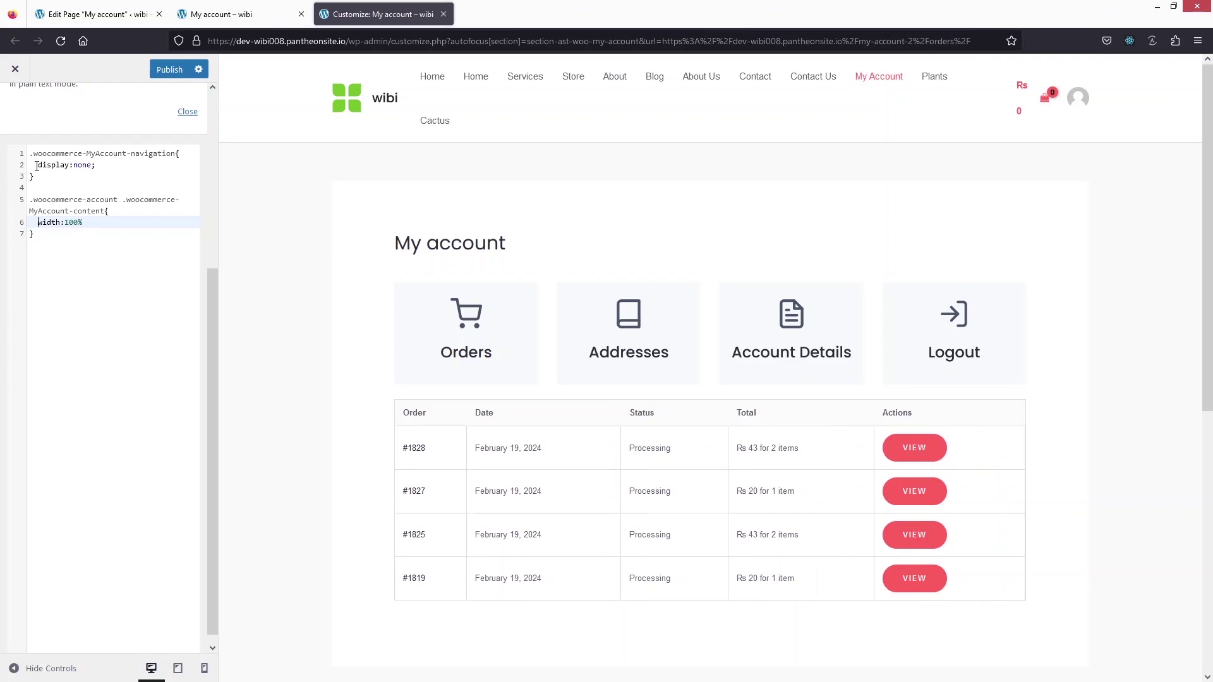